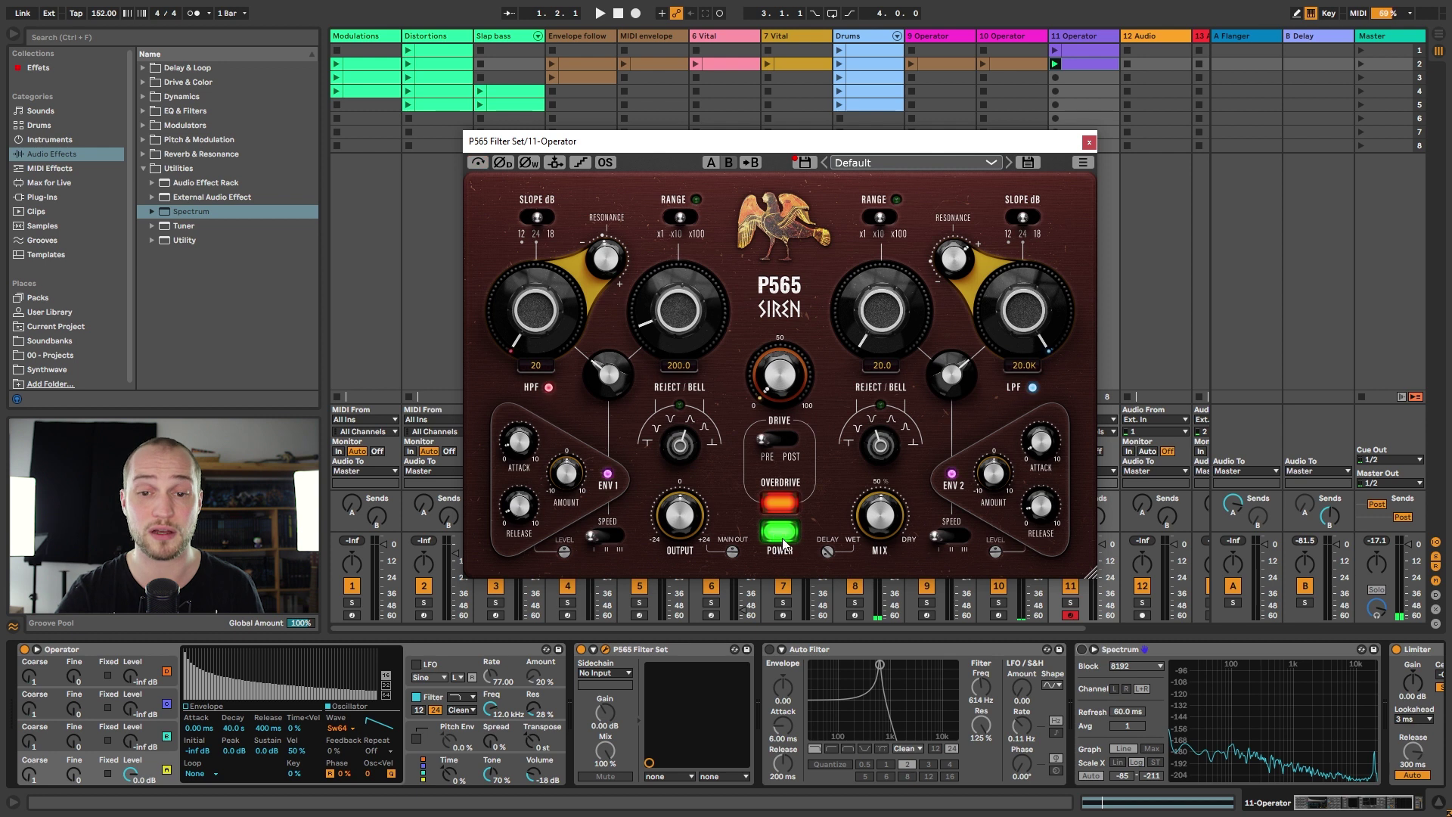
Step: Adjust the P565 Mix control, and toggle the wet signal's phase inversion on and off with the spectrum exposed
click(530, 164)
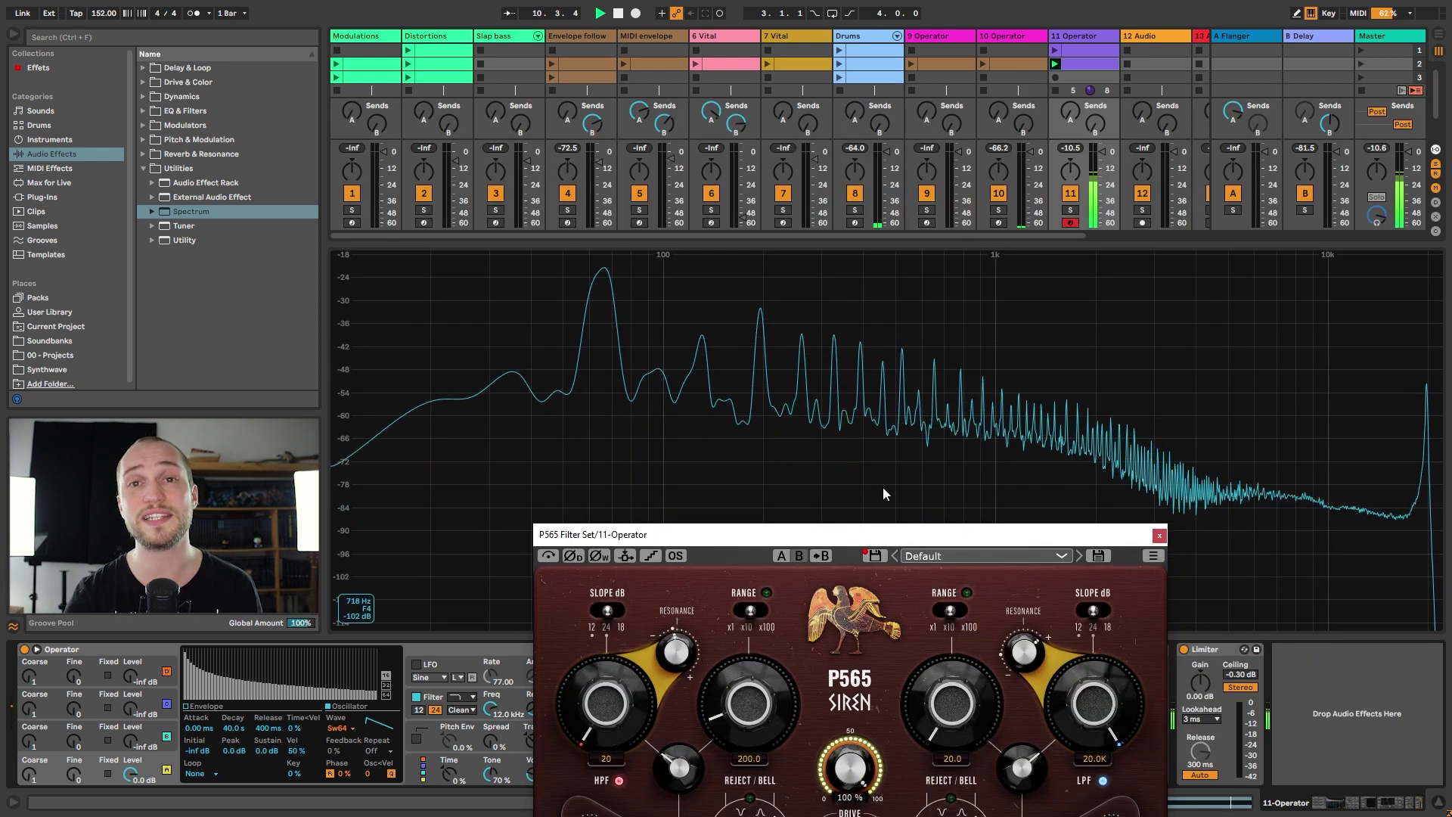
drag(848, 539, 802, 190)
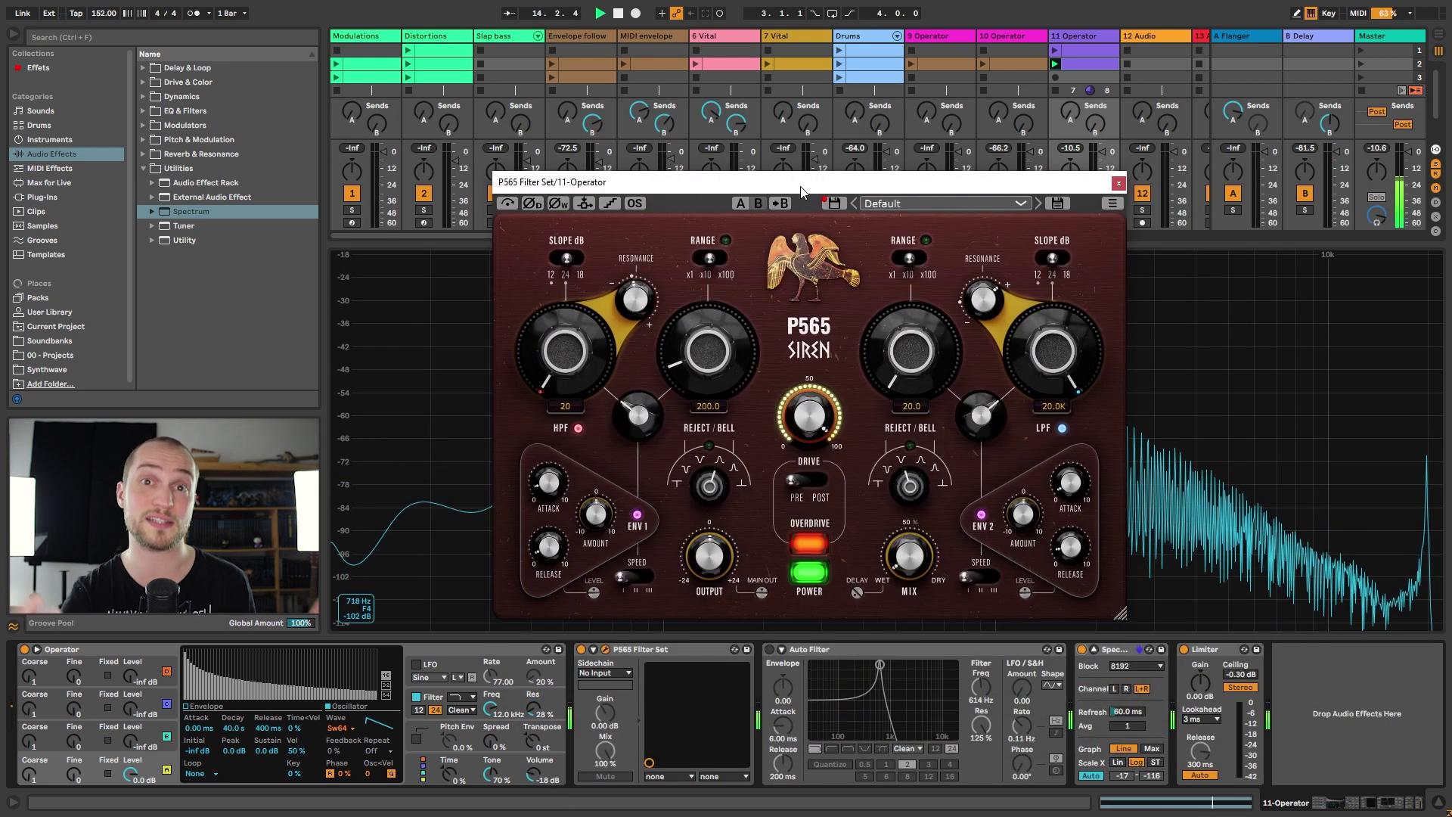
mouse_move(893, 566)
mouse_down()
mouse_move(910, 535)
mouse_move(910, 569)
mouse_up()
drag(845, 189, 908, 536)
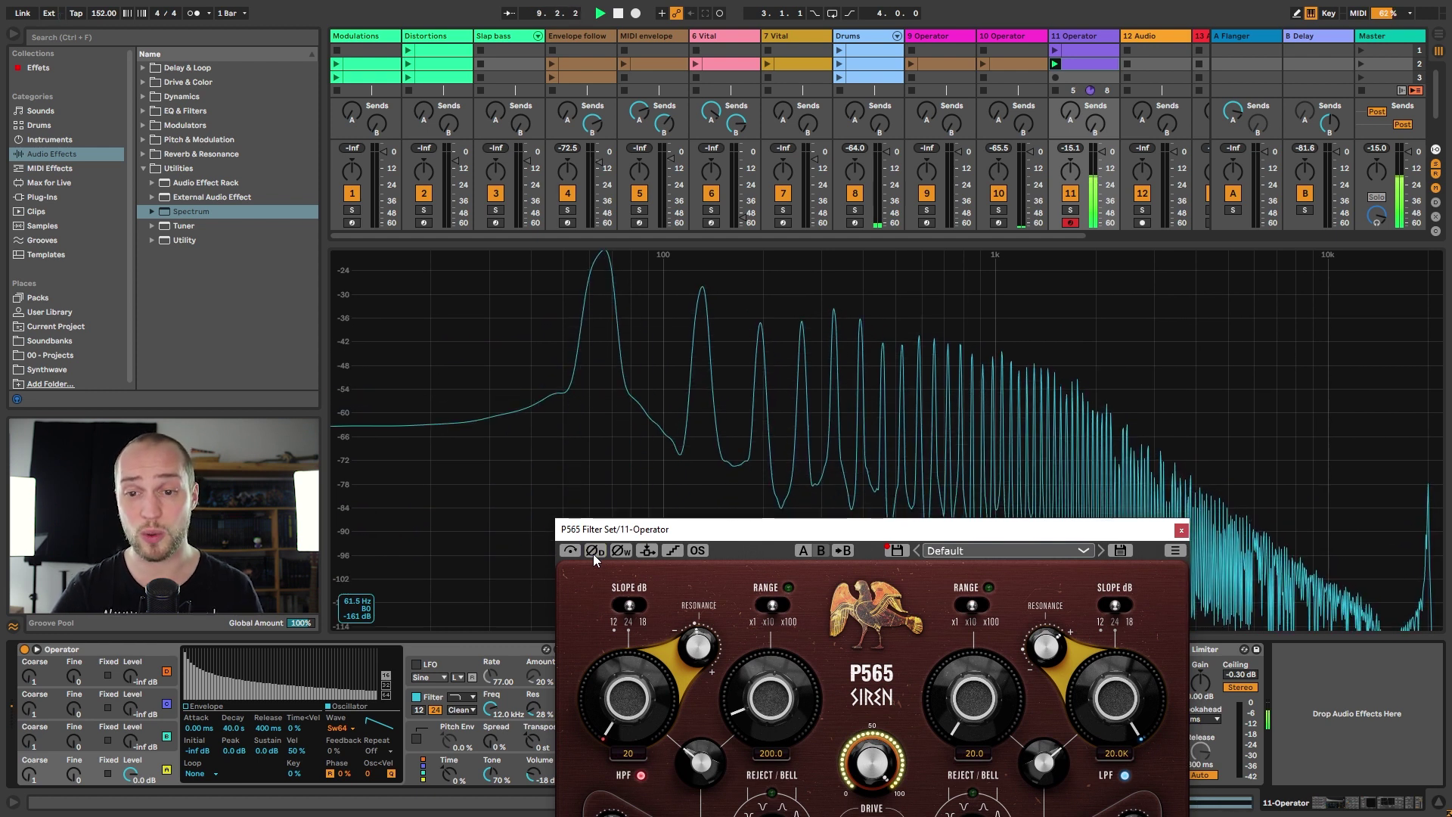
click(625, 555)
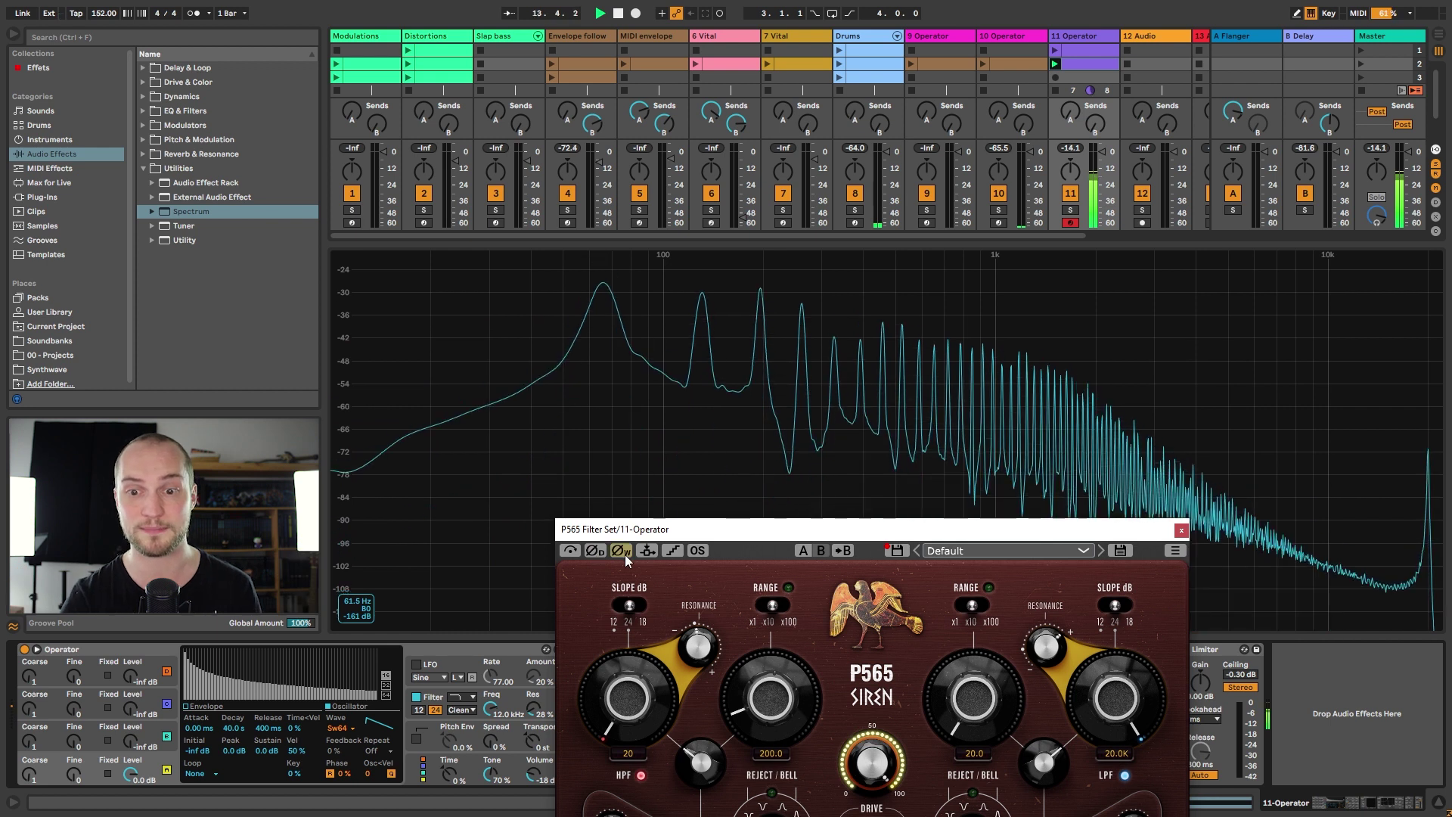
click(625, 555)
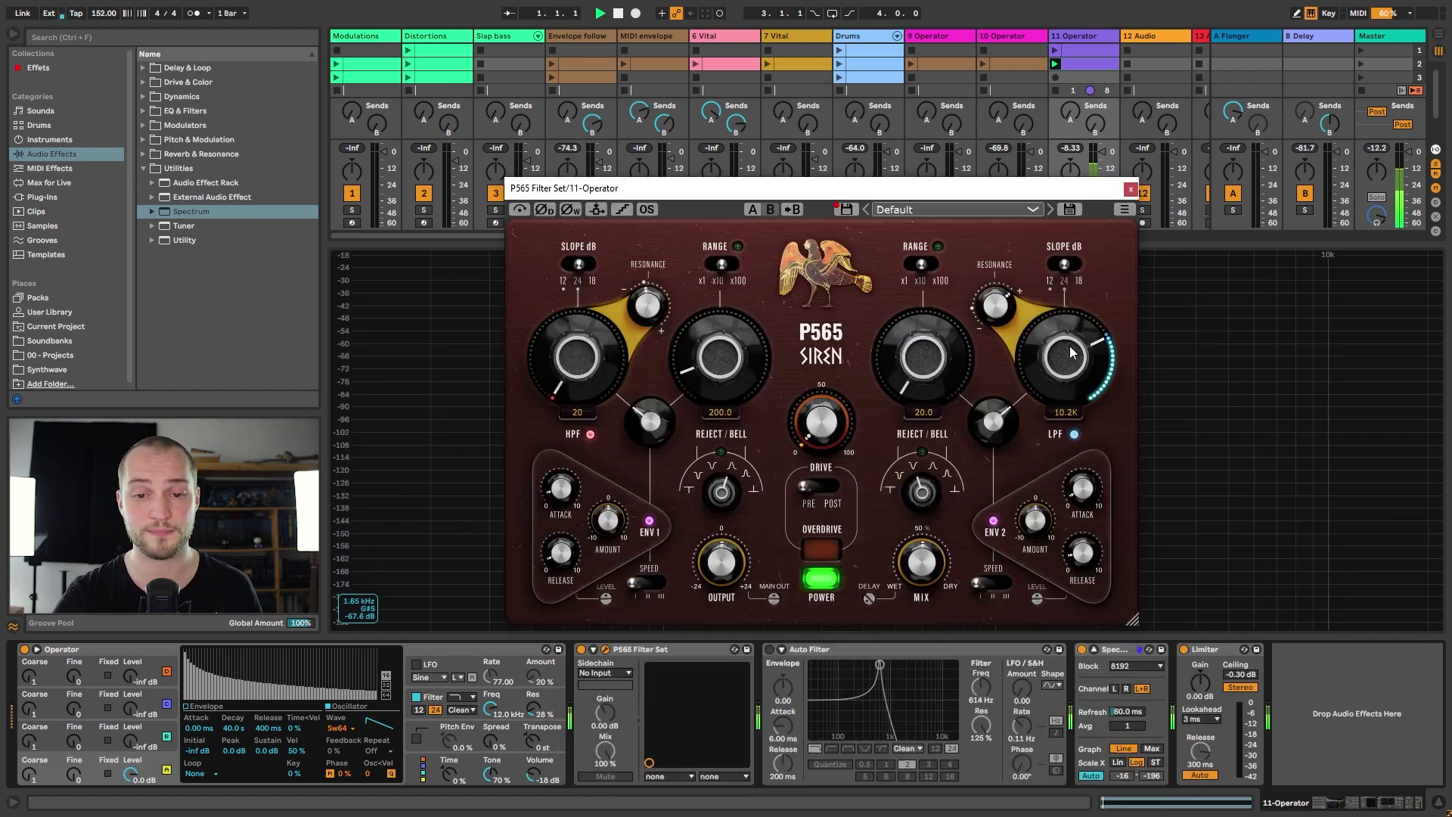
Step: Sweep the low-pass filter cutoff down to about 1.7K during playback
drag(1072, 352, 1062, 474)
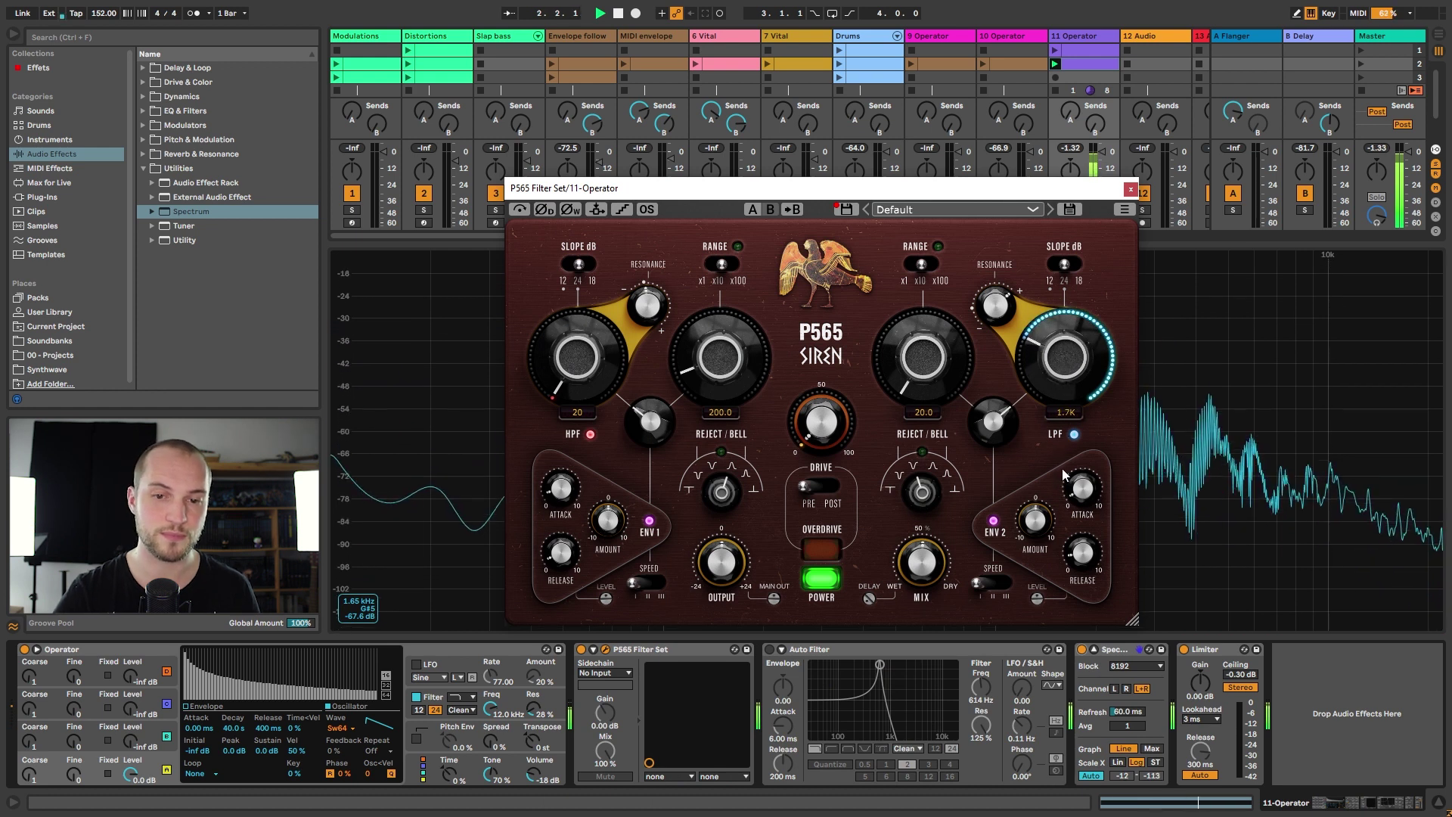
drag(1066, 375, 1101, 484)
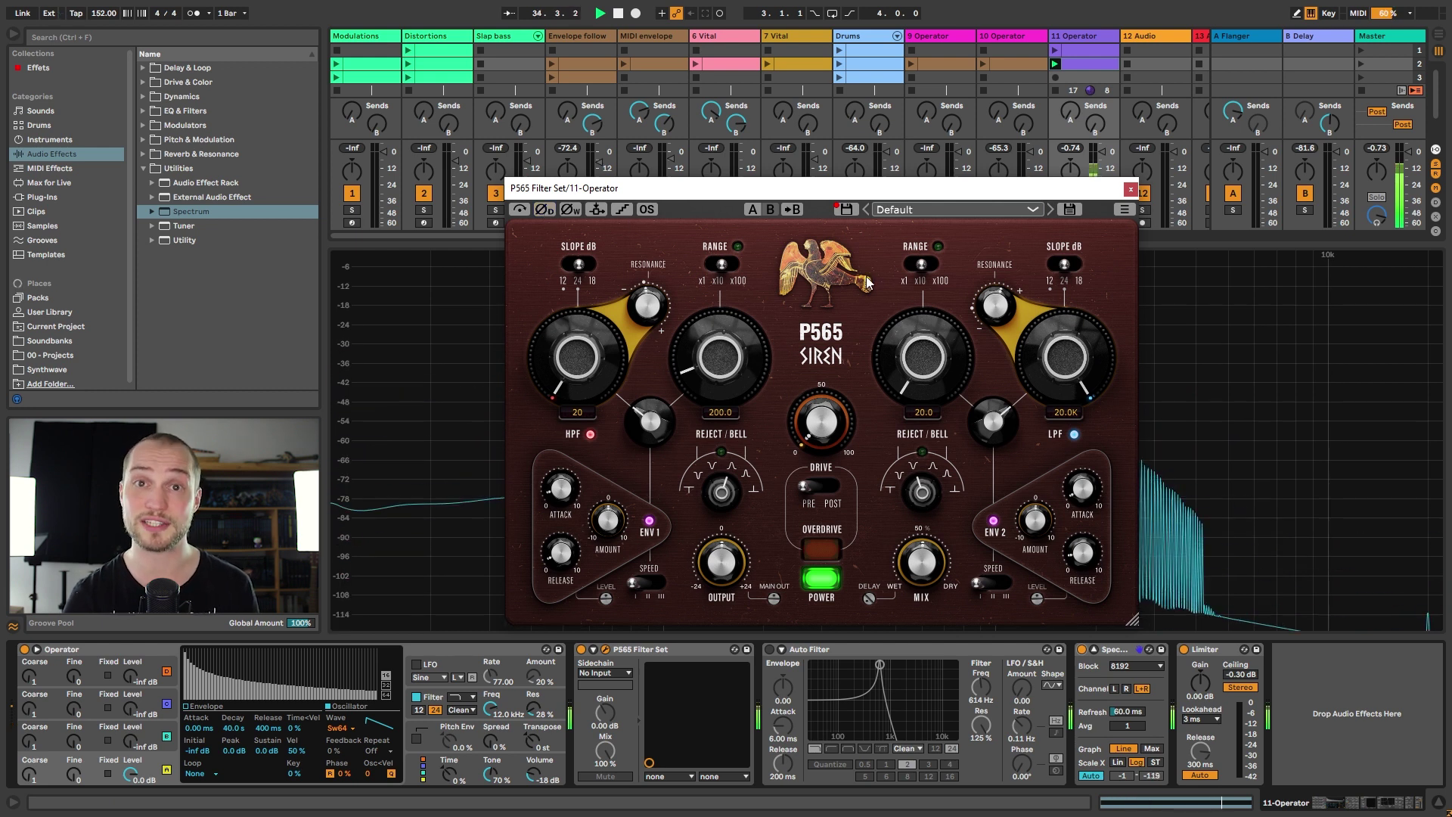
Step: Reset the P565 Mix control to its default, and toggle the dry signal's phase inversion with the spectrum exposed
drag(756, 188, 785, 534)
drag(850, 768, 811, 186)
double_click(909, 563)
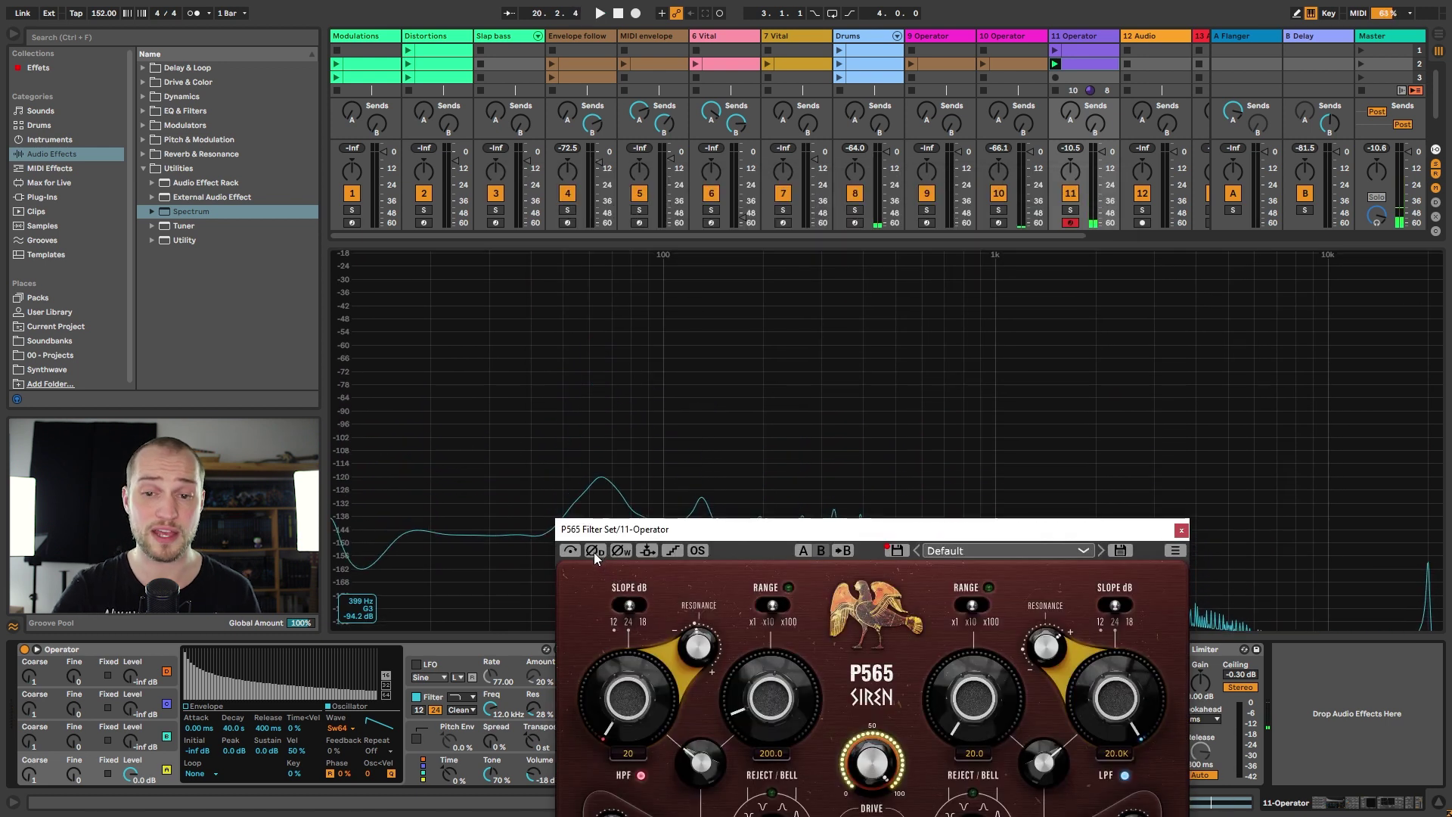
key(space)
click(595, 551)
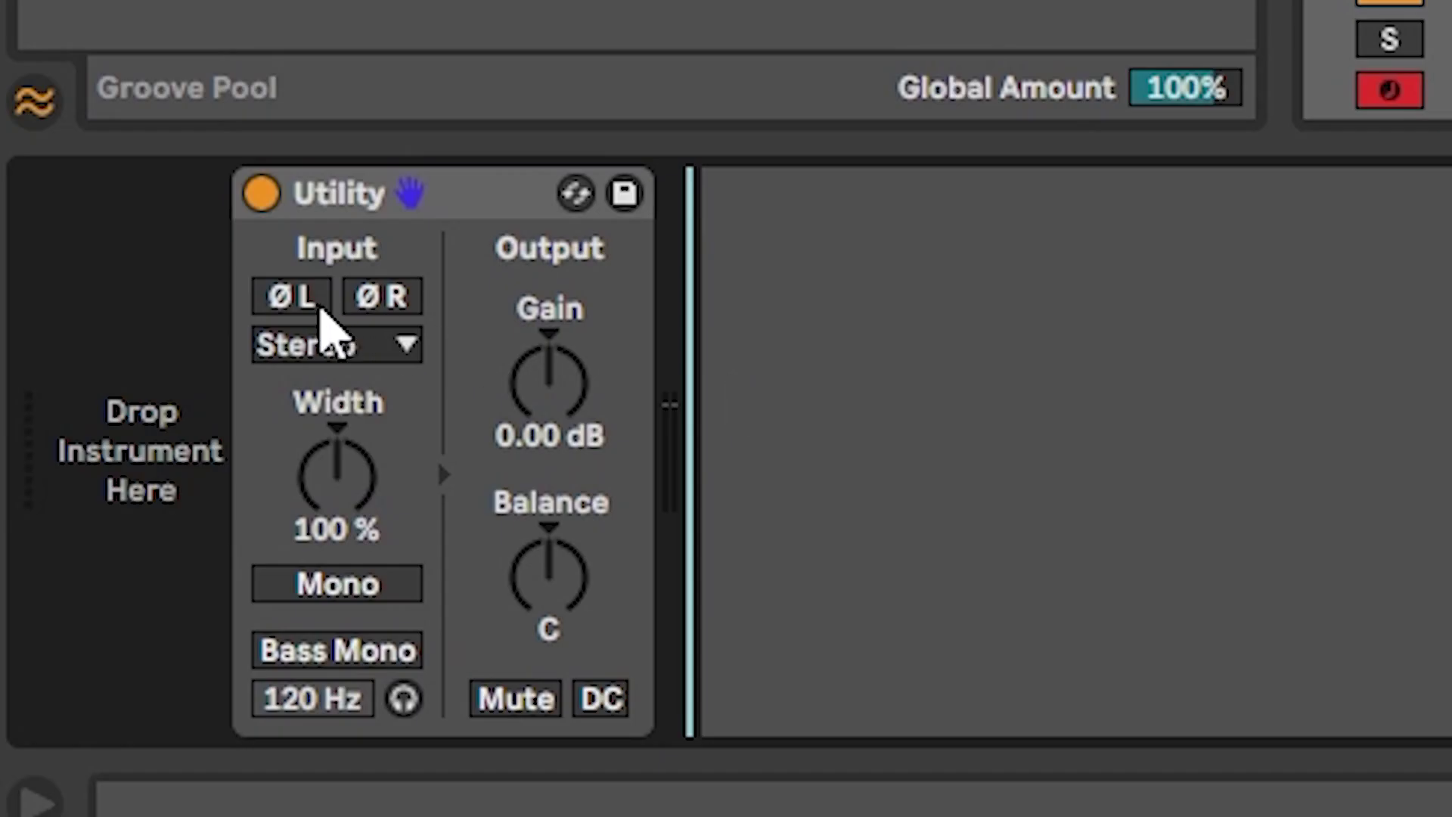
Step: Switch the phase inversion of both Utility channels, left and right, on, off and on again
click(316, 301)
click(383, 306)
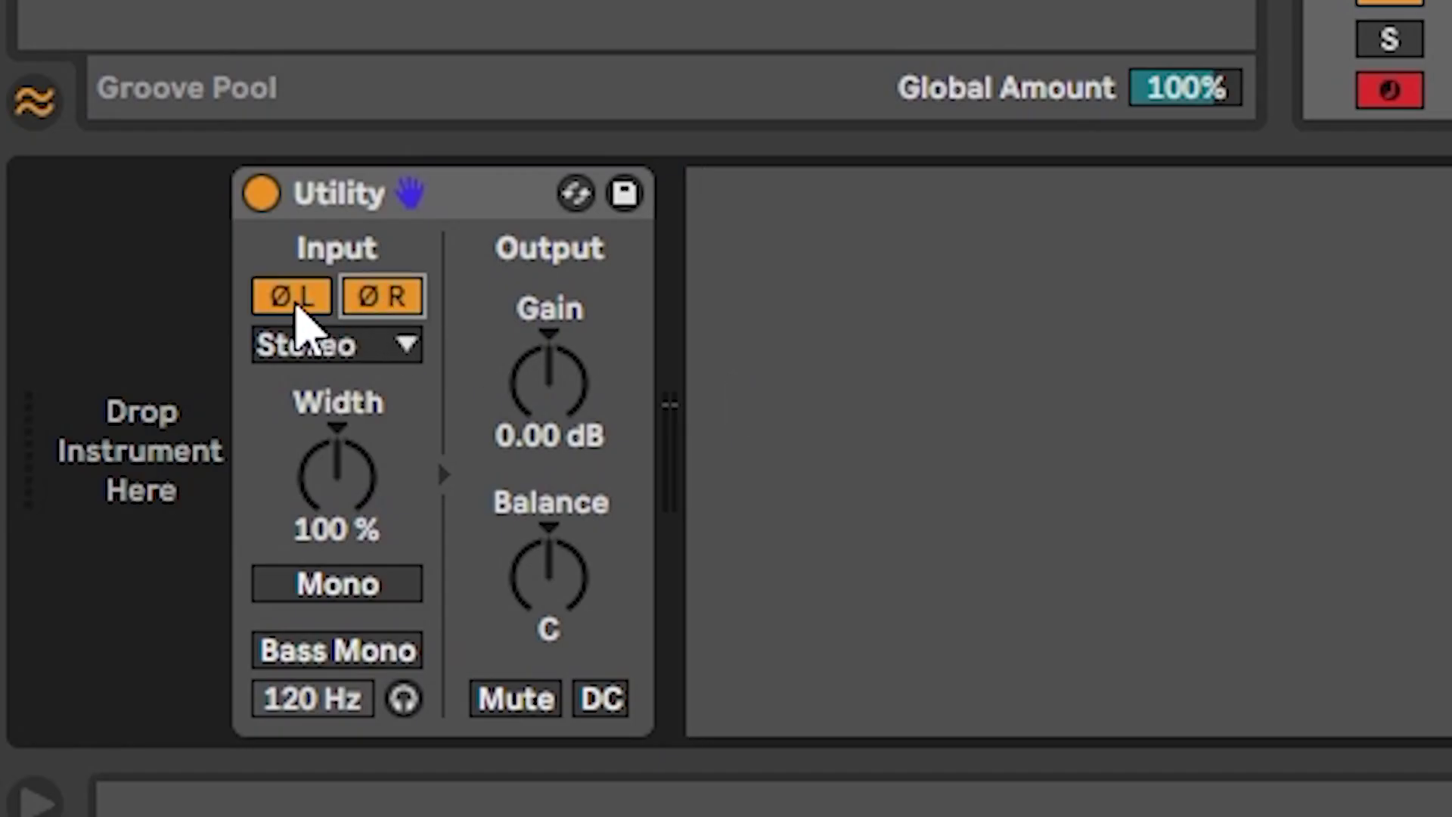
click(303, 301)
click(383, 301)
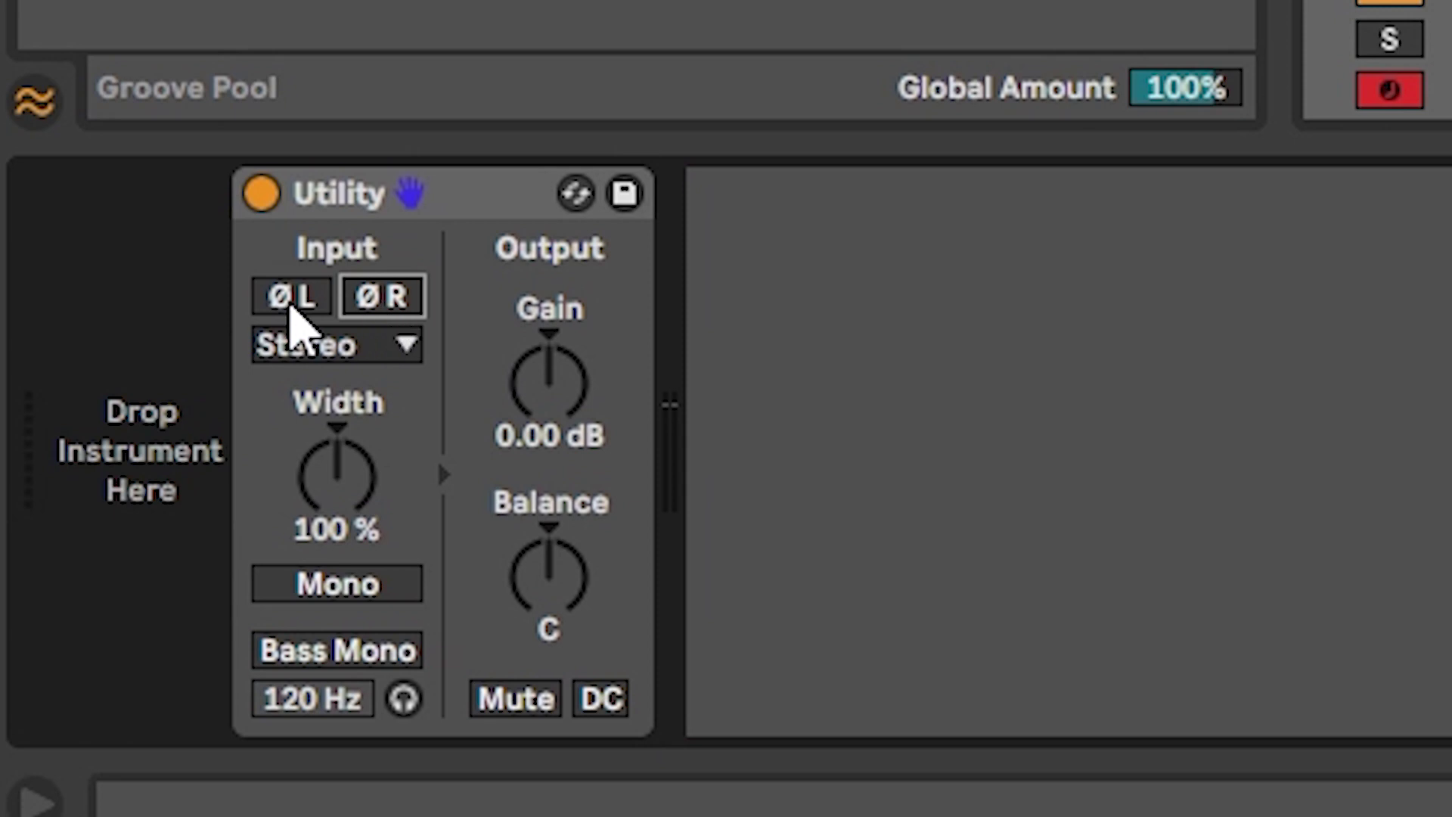
click(303, 301)
click(378, 301)
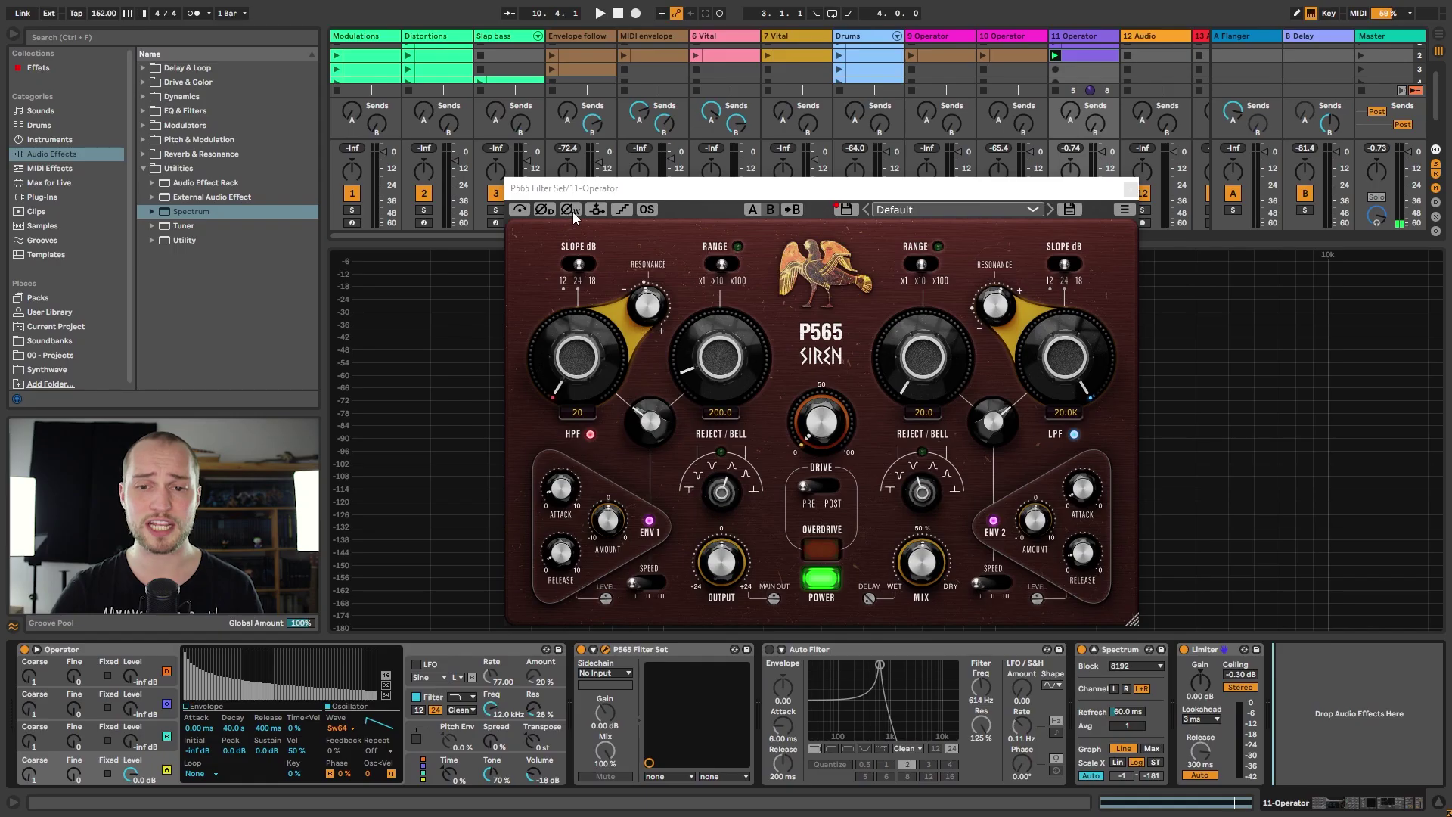
Step: Try the P565 stepped-control option by sweeping the low-pass cutoff during playback, and reset the cutoff to its default
click(599, 212)
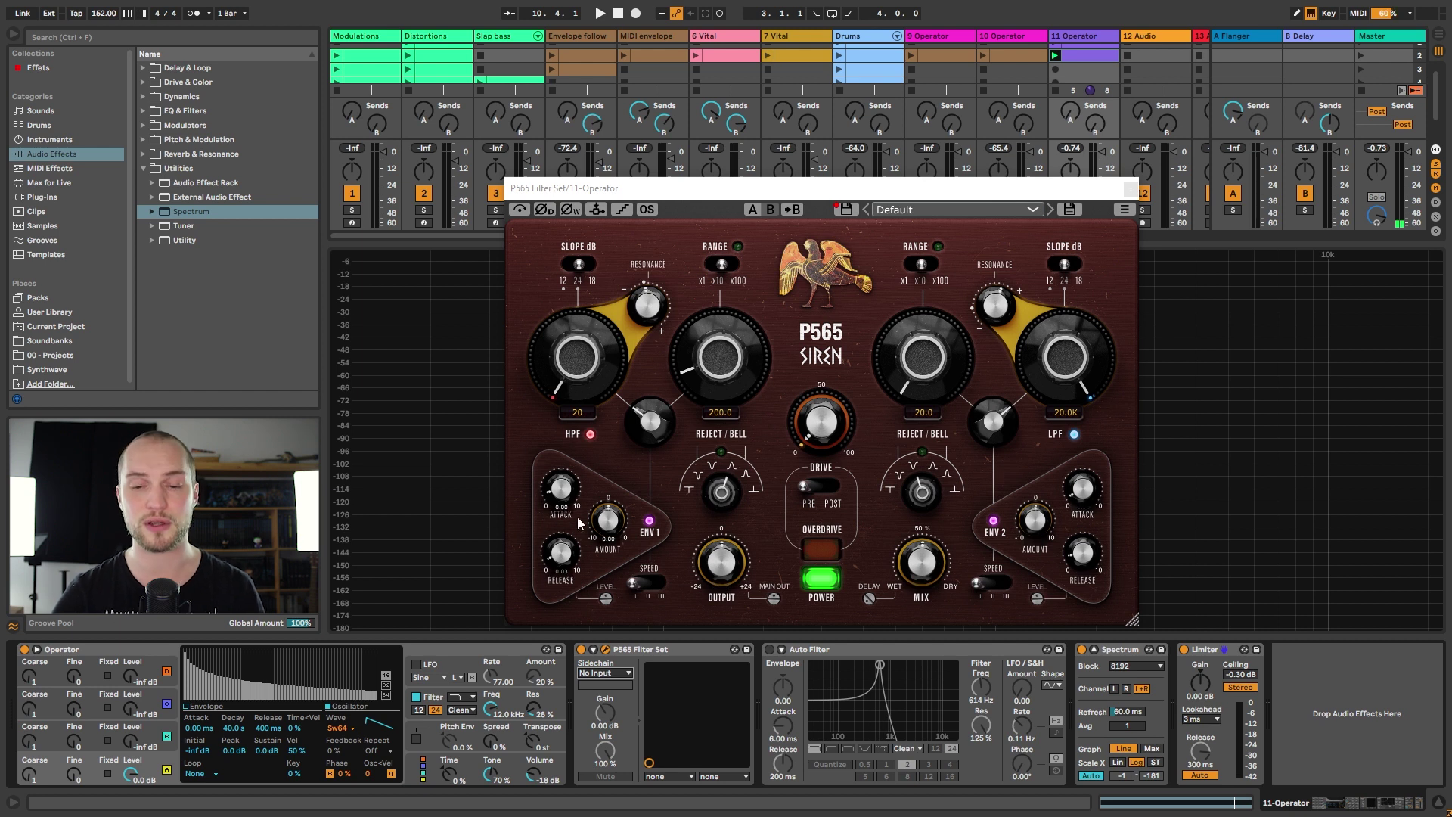
click(616, 209)
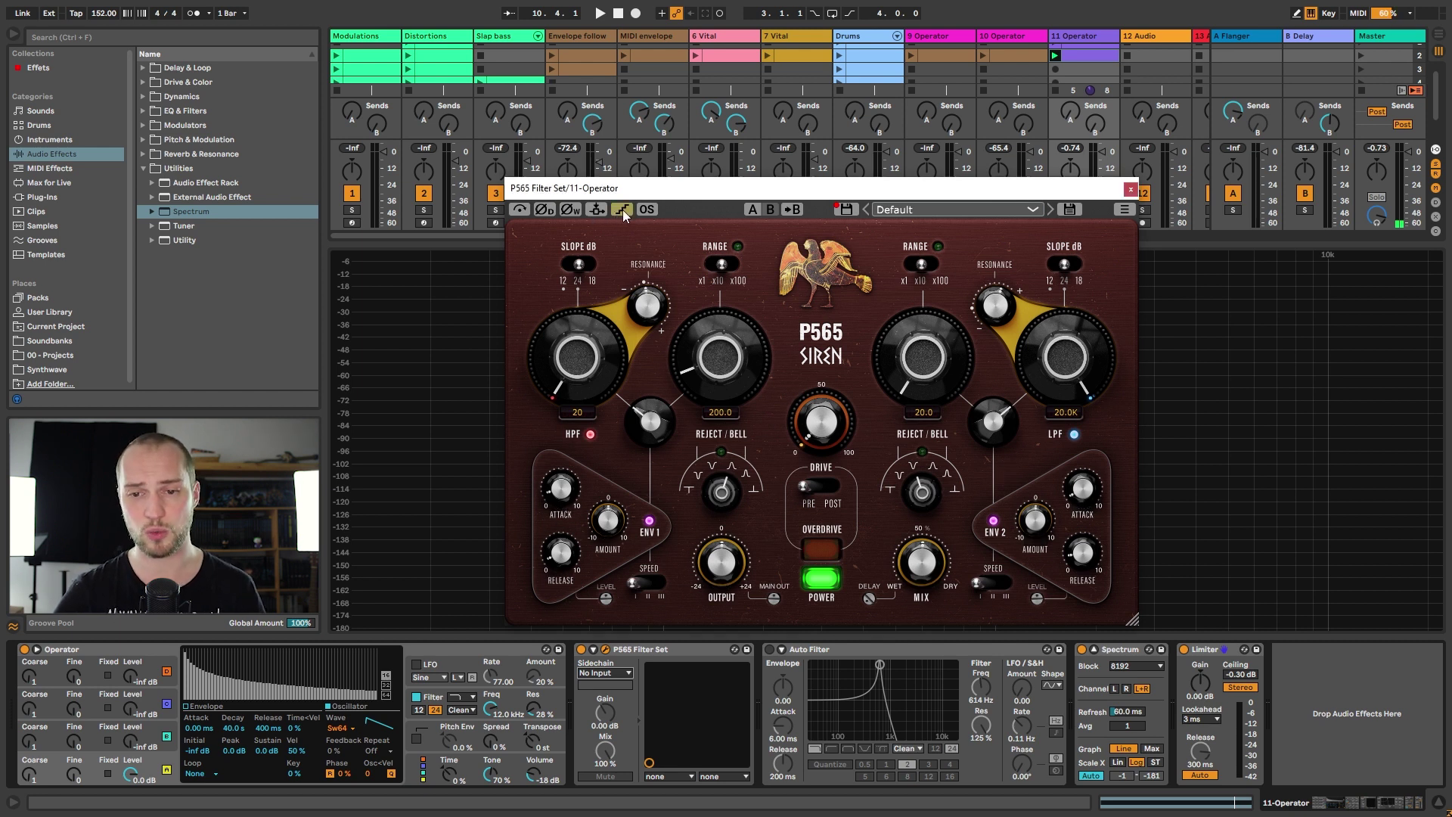
key(space)
drag(1058, 342, 1072, 396)
double_click(1072, 396)
Step: Turn the P565 Drive down to its minimum and toggle oversampling on and off
click(646, 211)
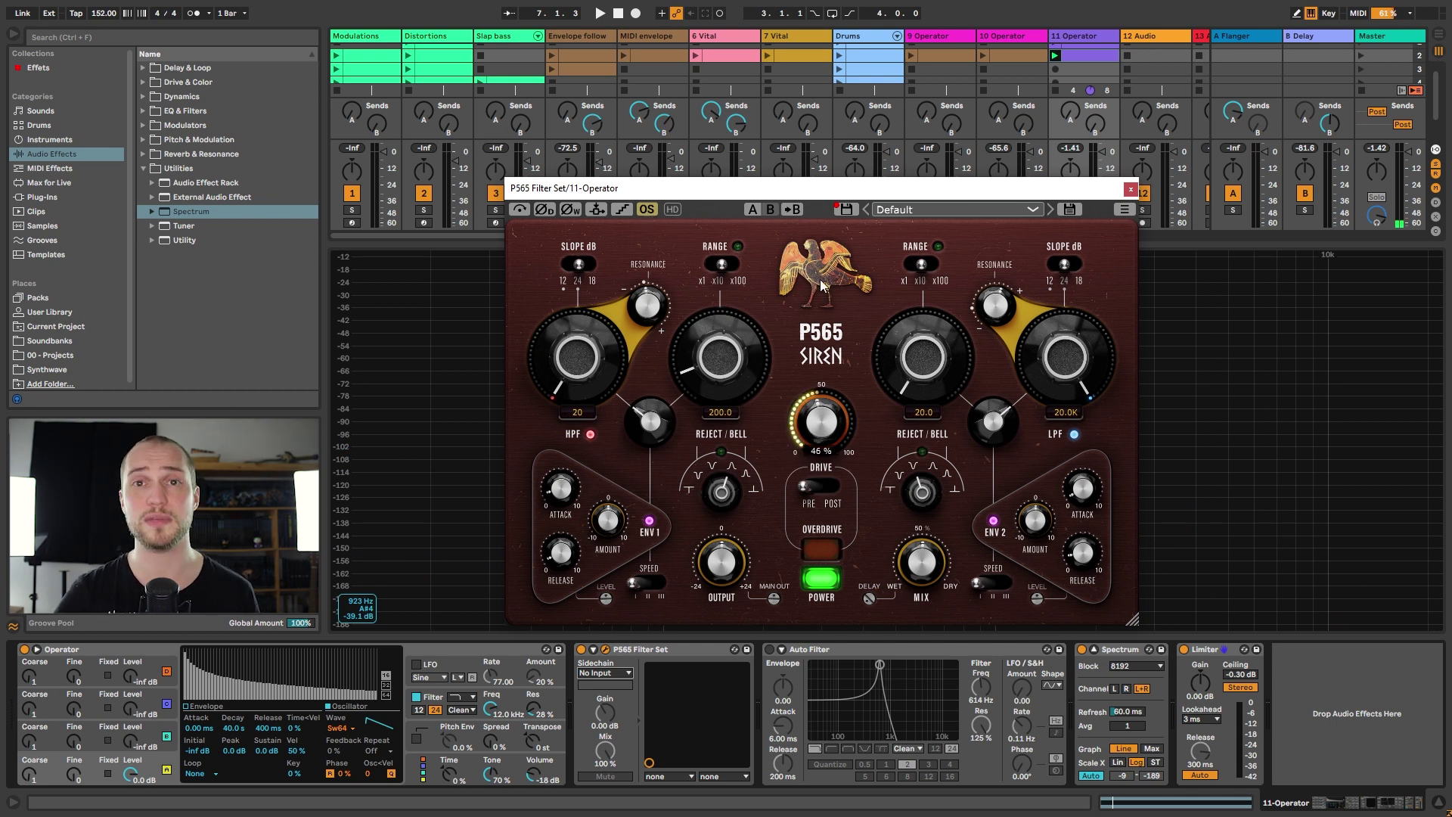
drag(837, 420, 837, 451)
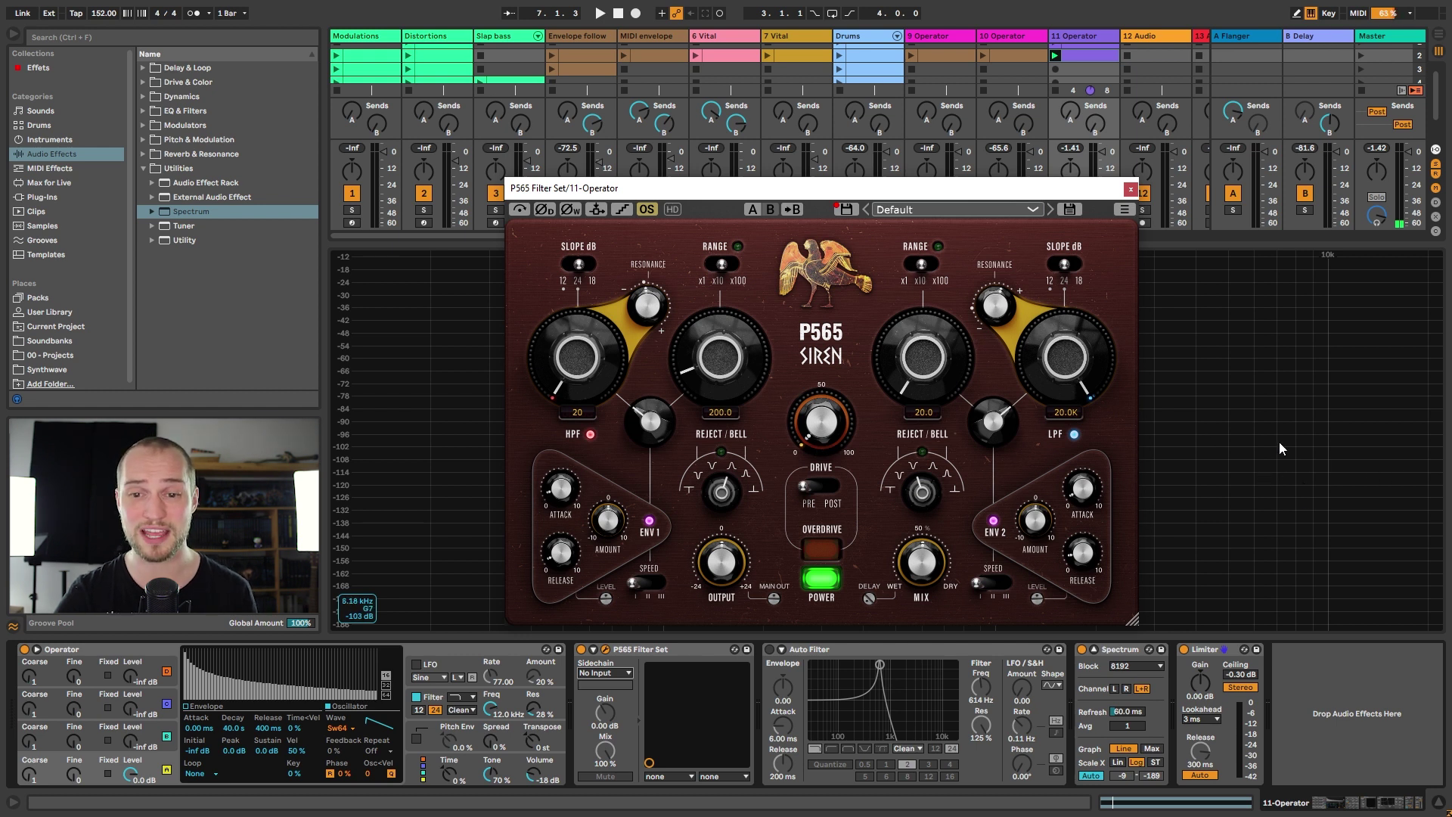
click(642, 212)
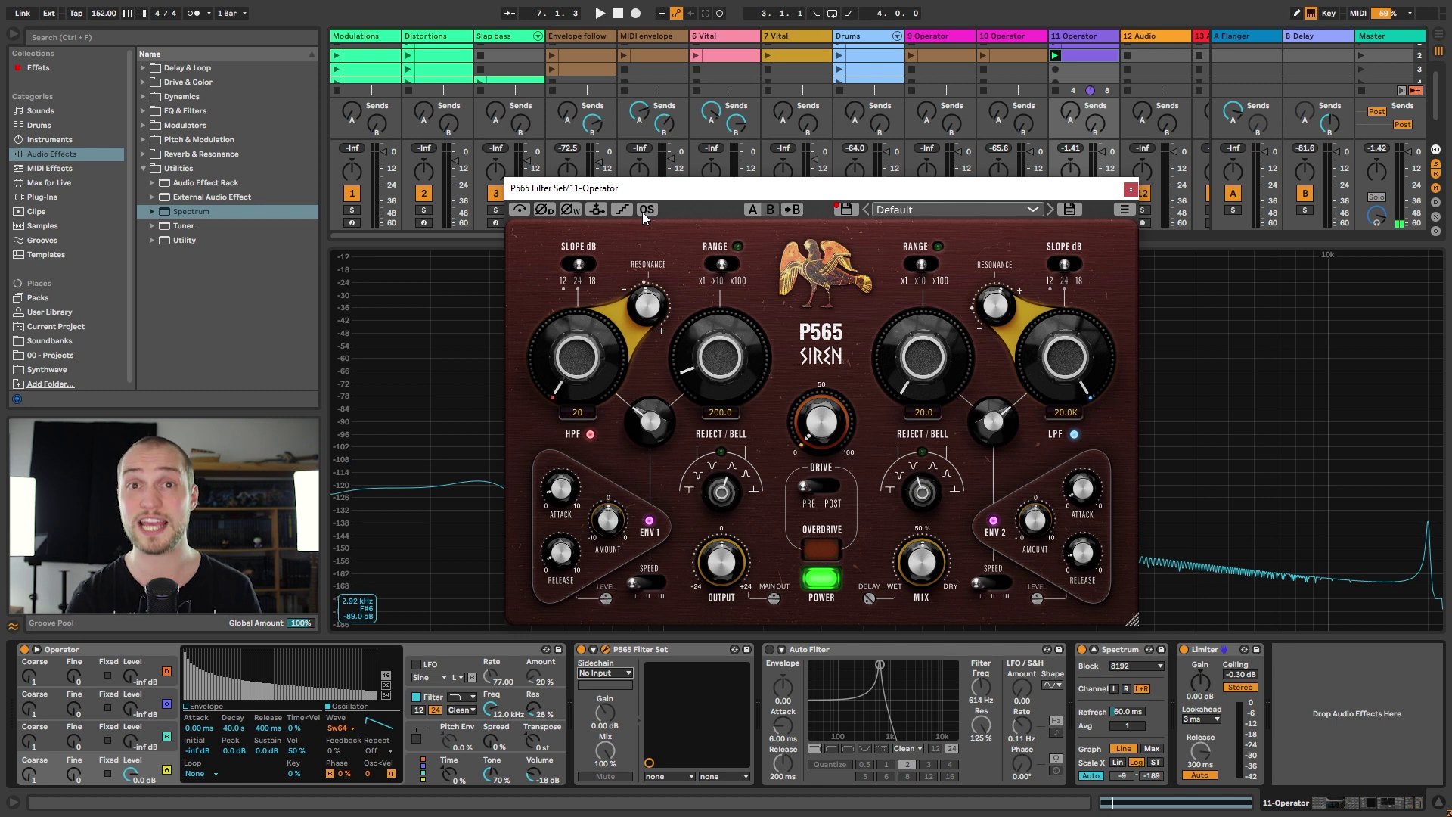
click(642, 211)
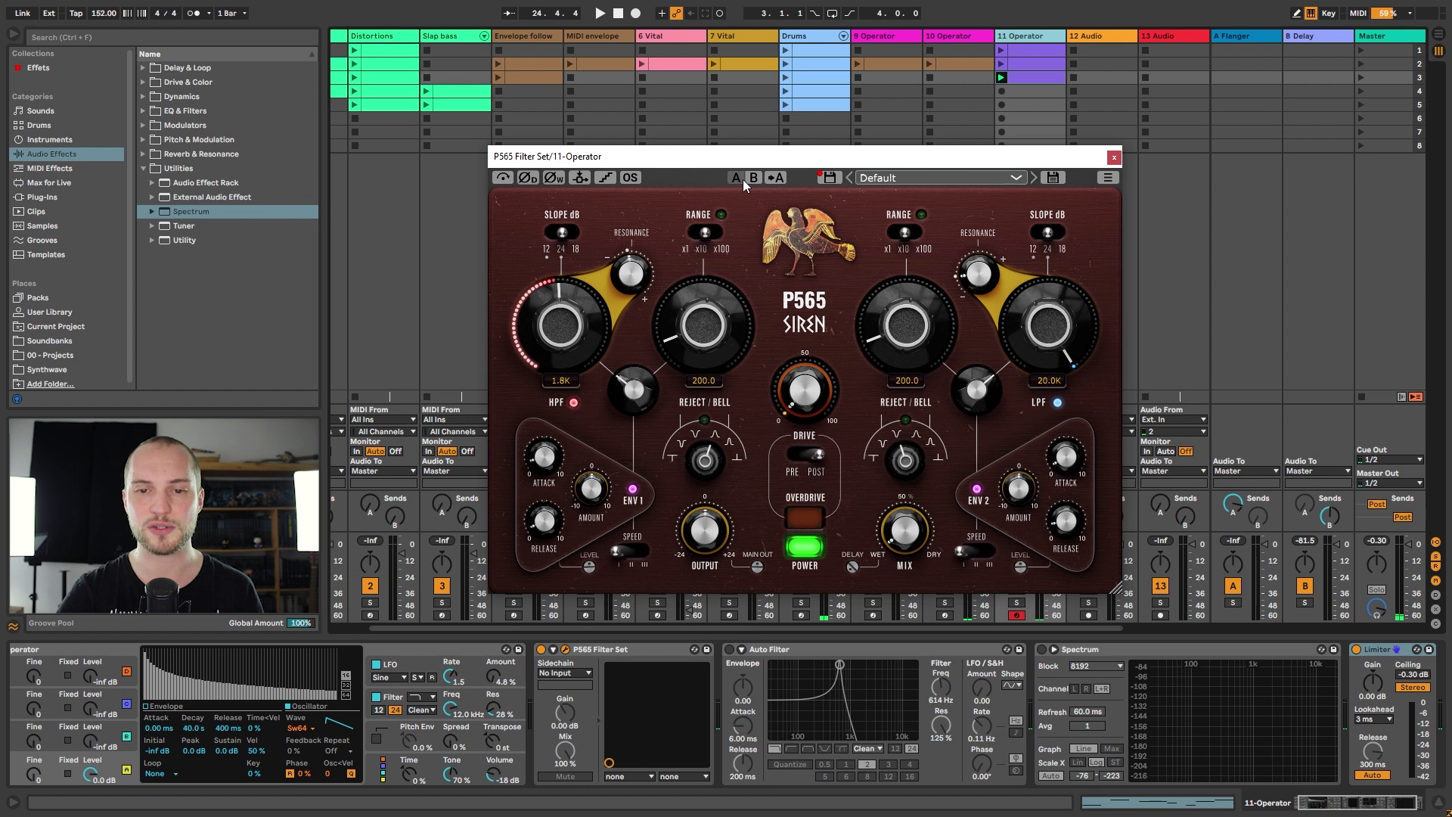
Step: Switch the A/B comparison slot and audition the presets from Bass-Thunder Bass through Gtr Chung, Kung Pao and Metalizer EQ to Move Your Shakers
click(742, 179)
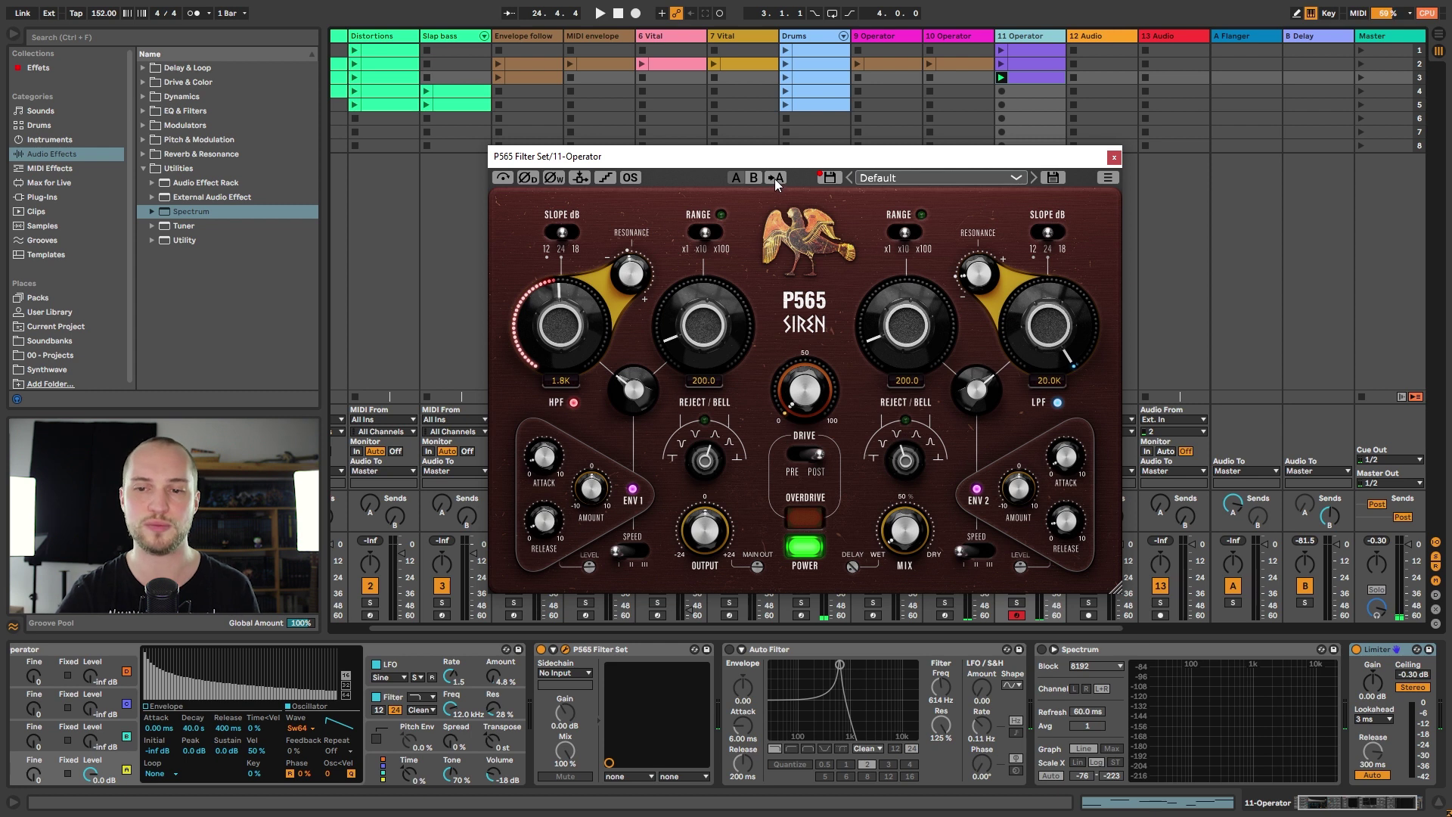
click(945, 177)
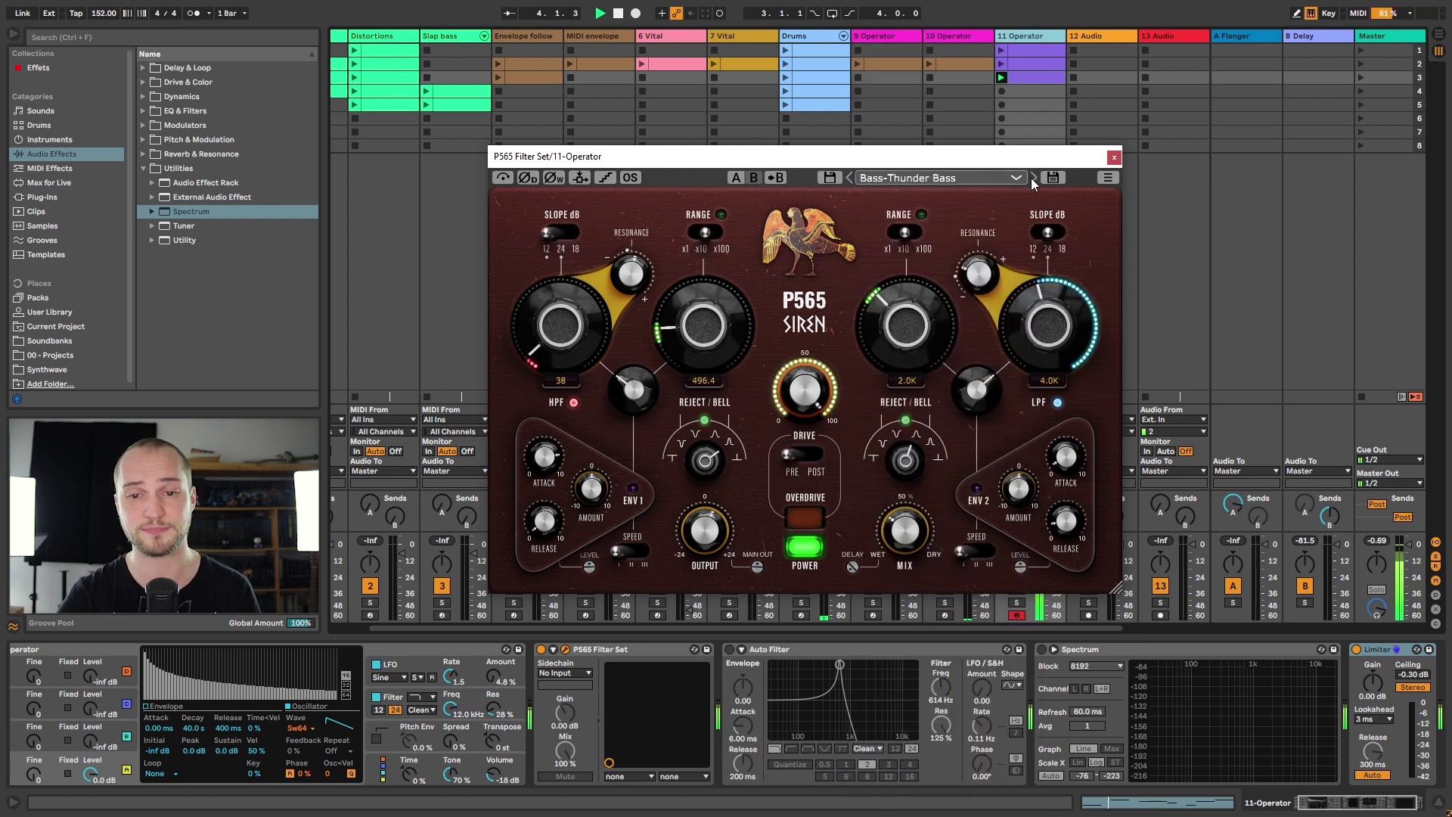
click(1033, 178)
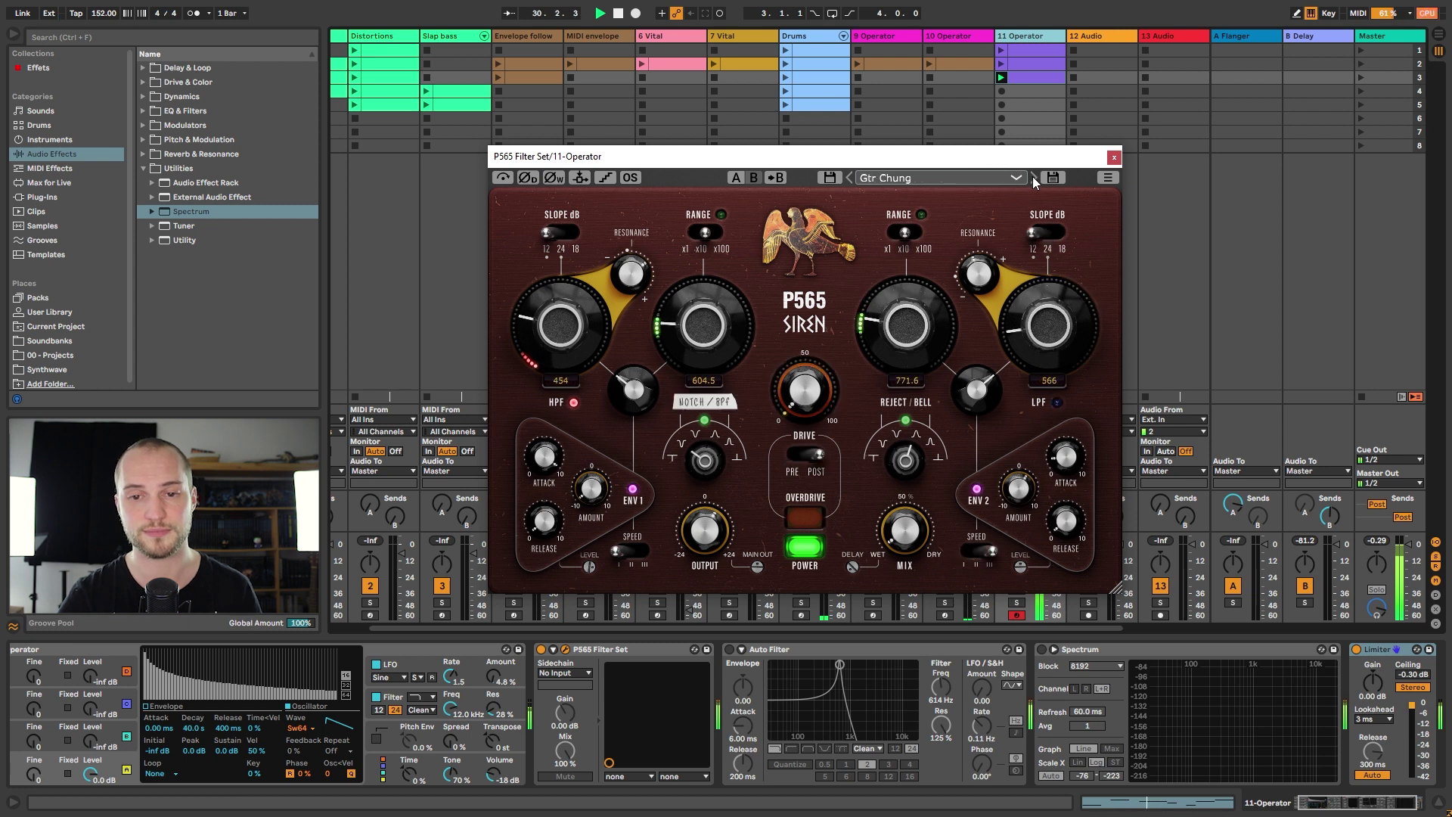
click(1033, 177)
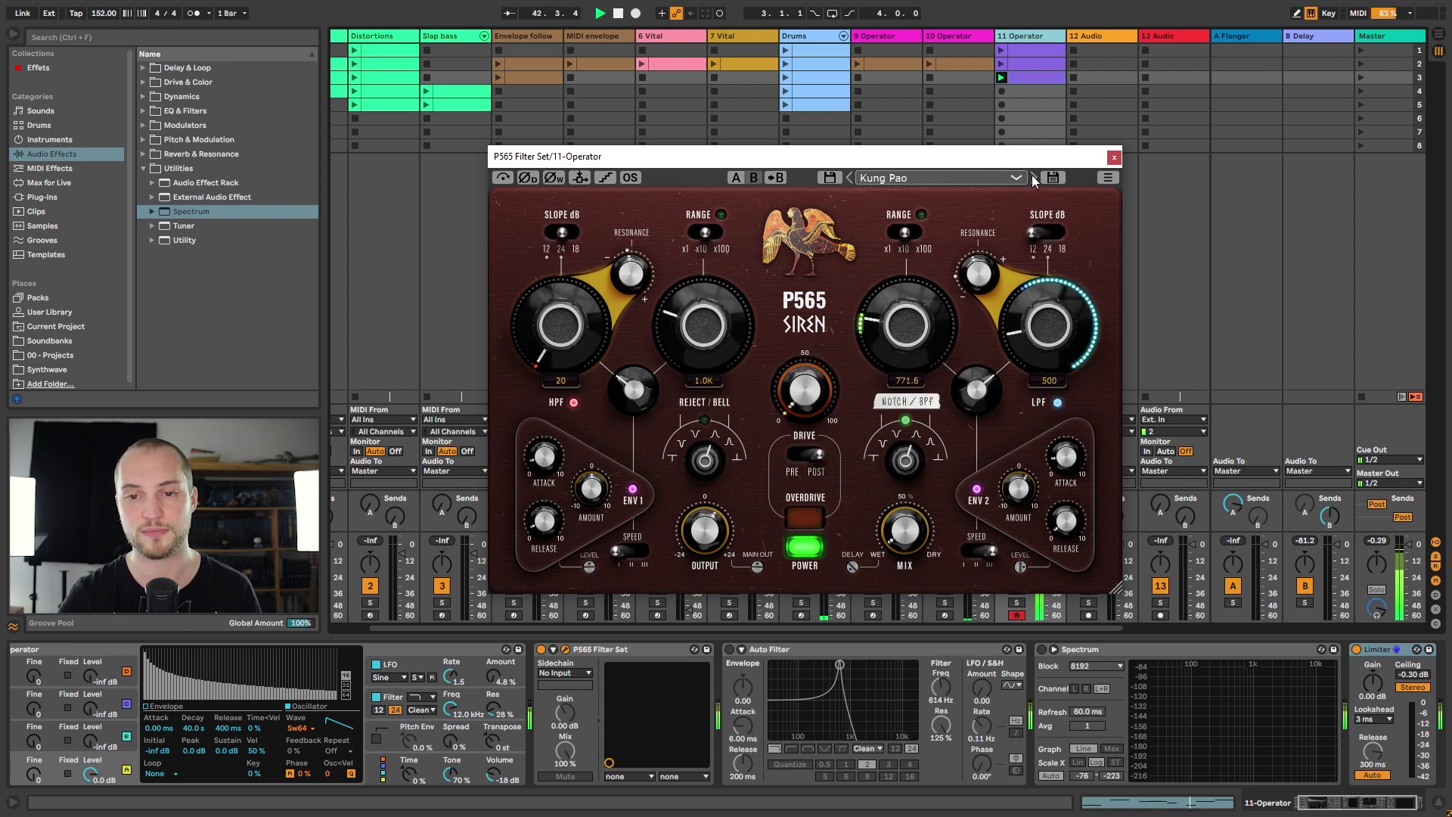
click(1033, 177)
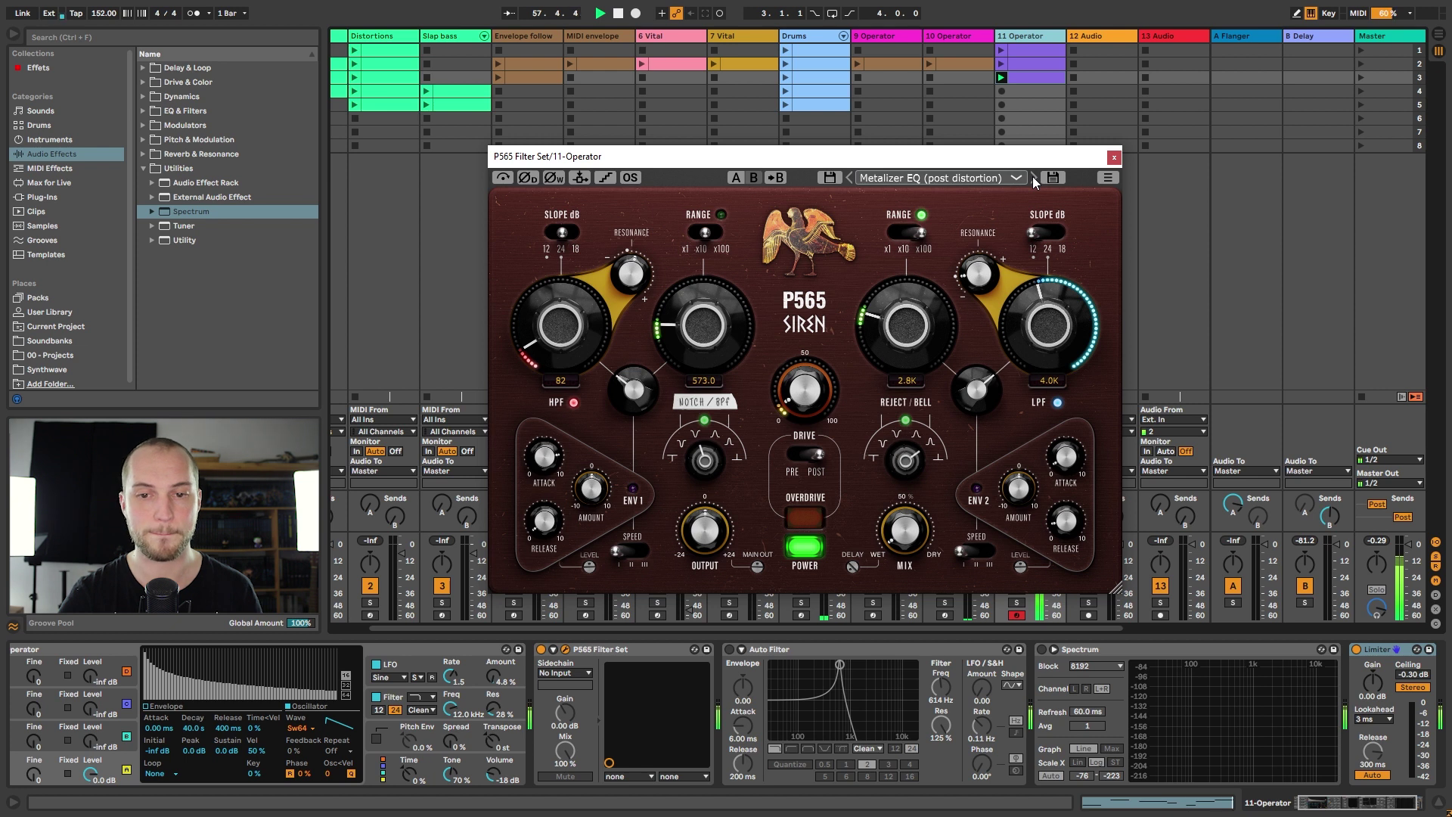
click(1033, 175)
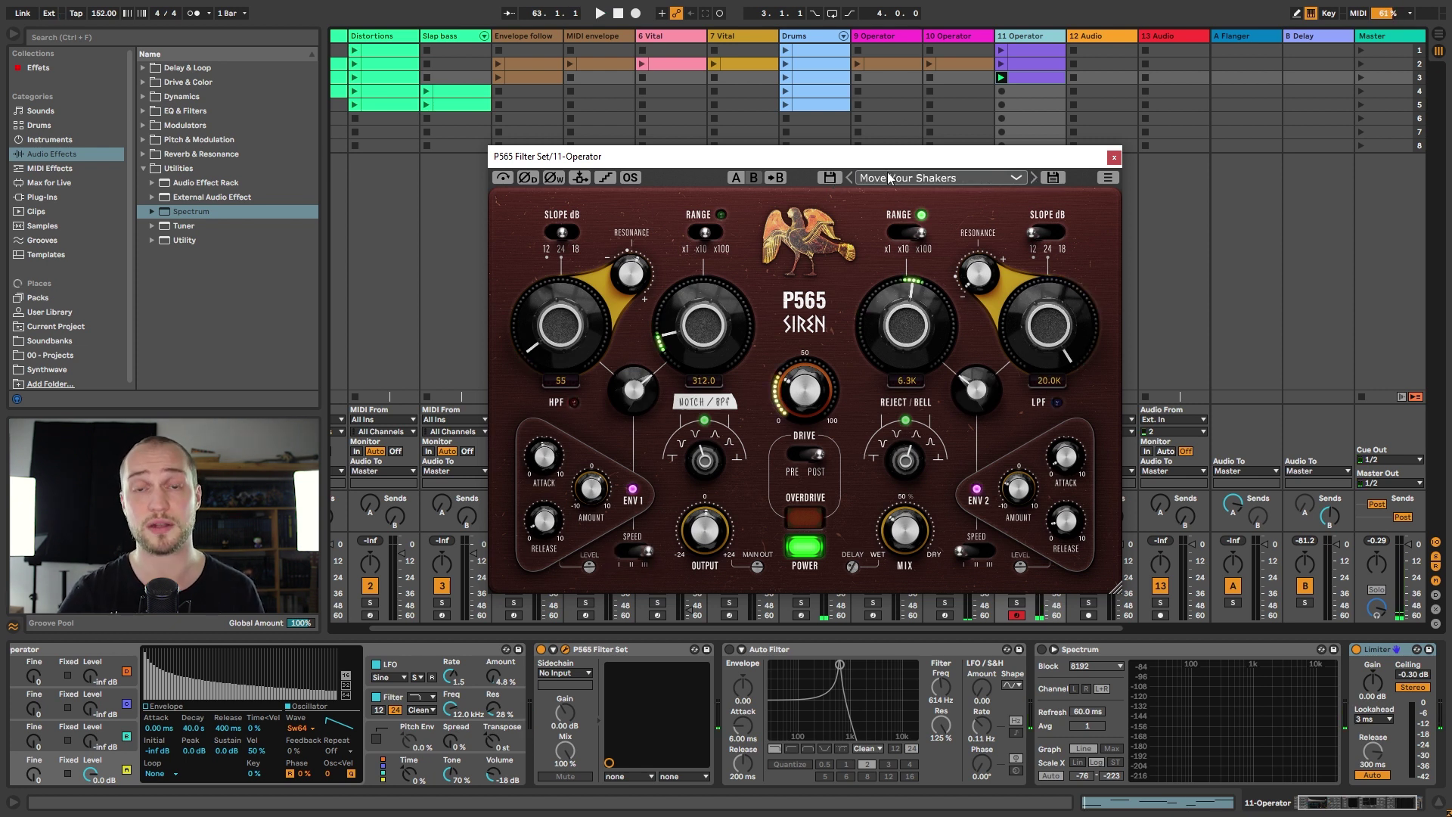
click(1110, 179)
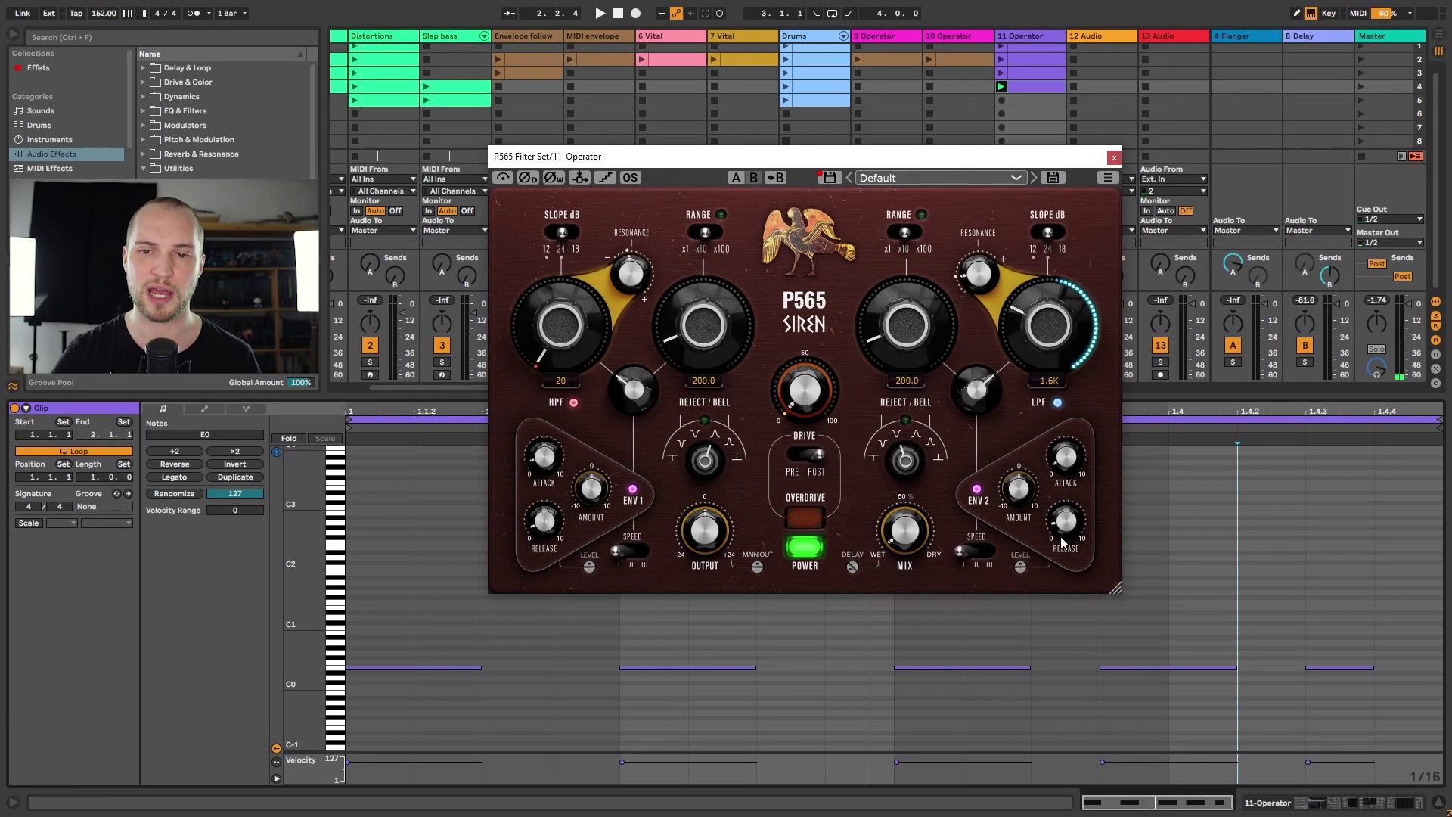
Step: Shape the low-pass filter with a 2.0K cutoff and adjusted resonance and slope, and audition it in playback
drag(1023, 299, 1015, 283)
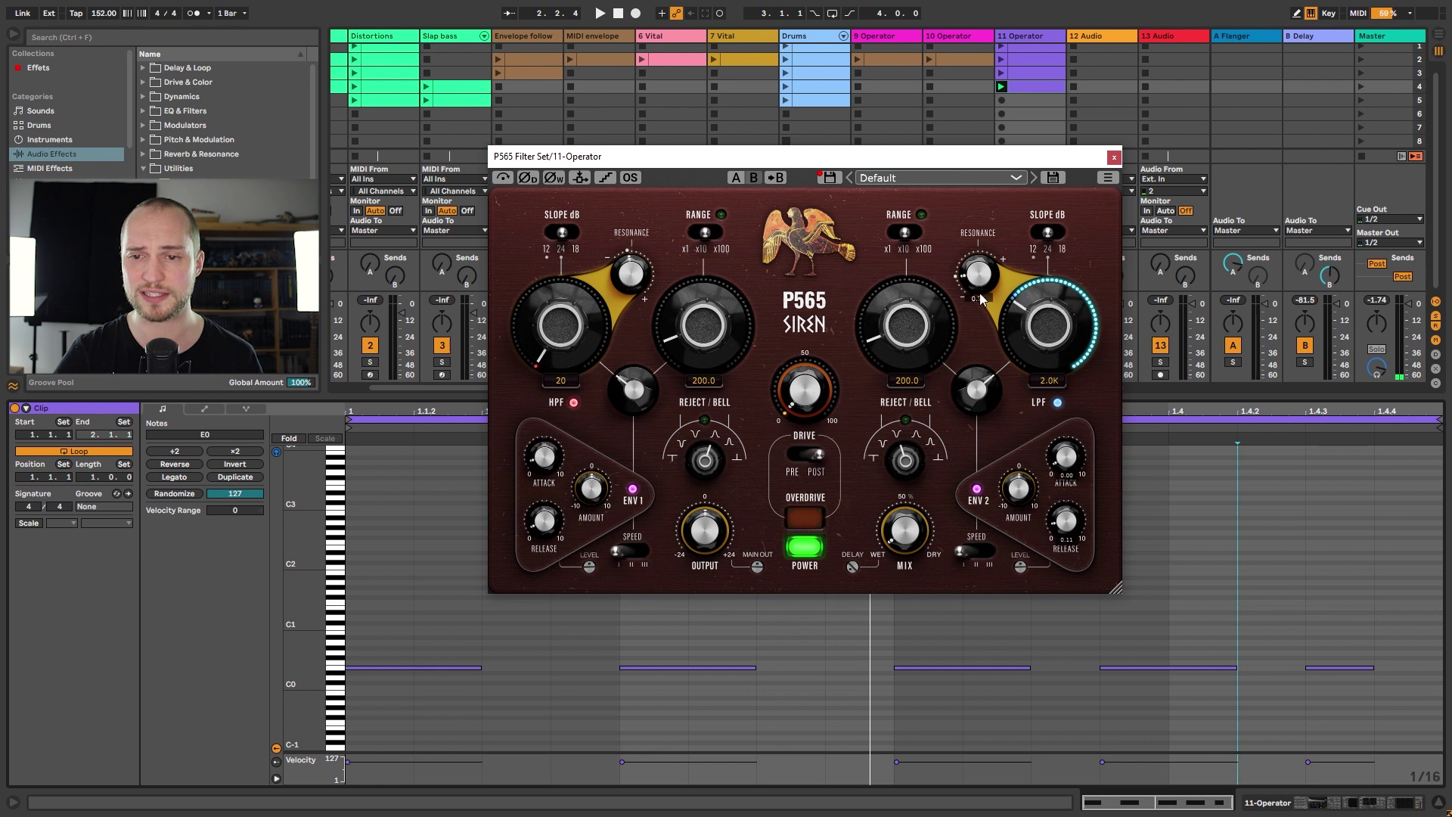
scroll(991, 267, down, 5)
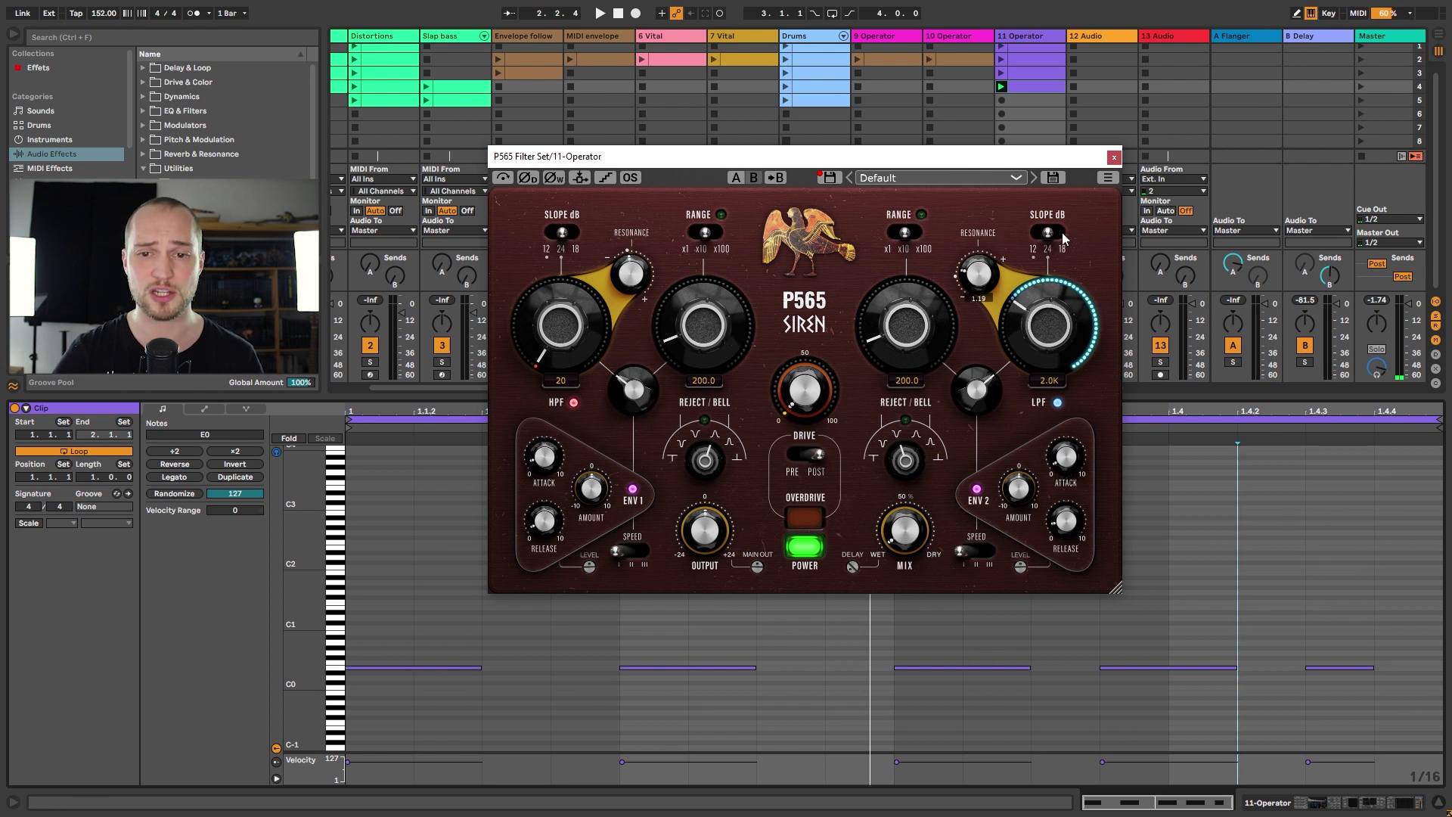
drag(1049, 236, 1067, 237)
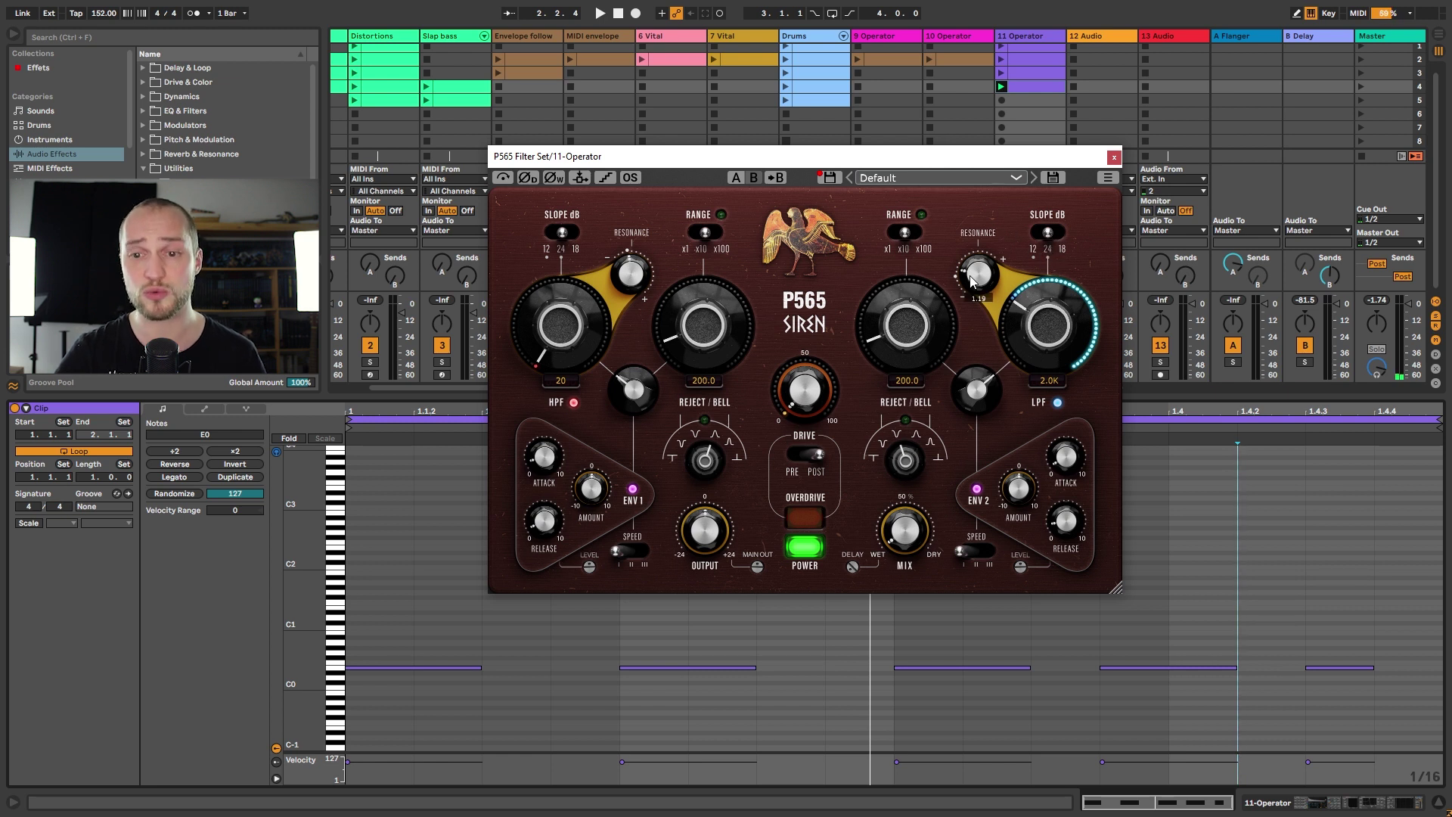
key(space)
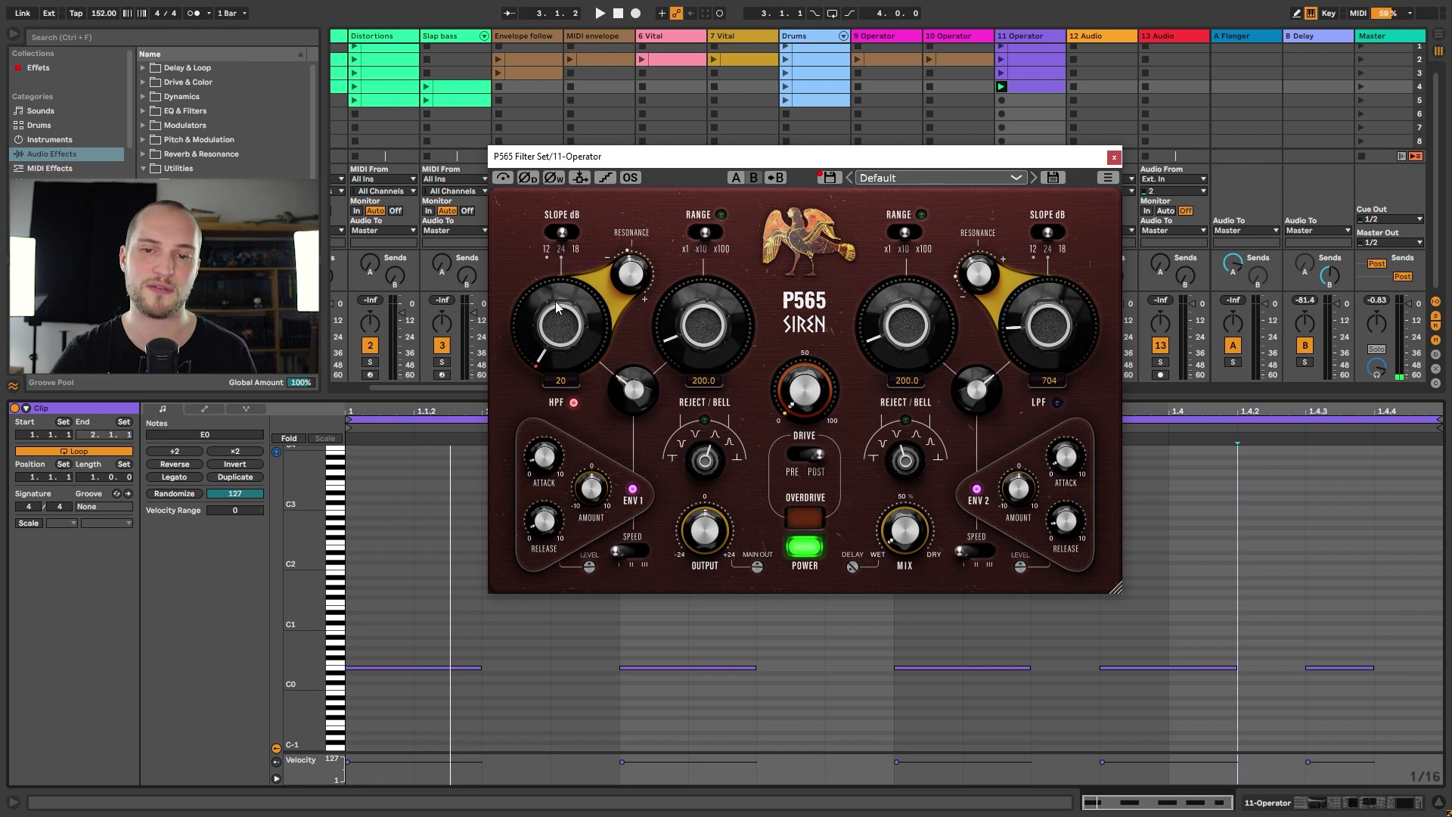
Step: Raise the high-pass filter's cutoff to about 276 Hz, adjust its resonance and set its slope to 24 dB
drag(560, 331, 519, 245)
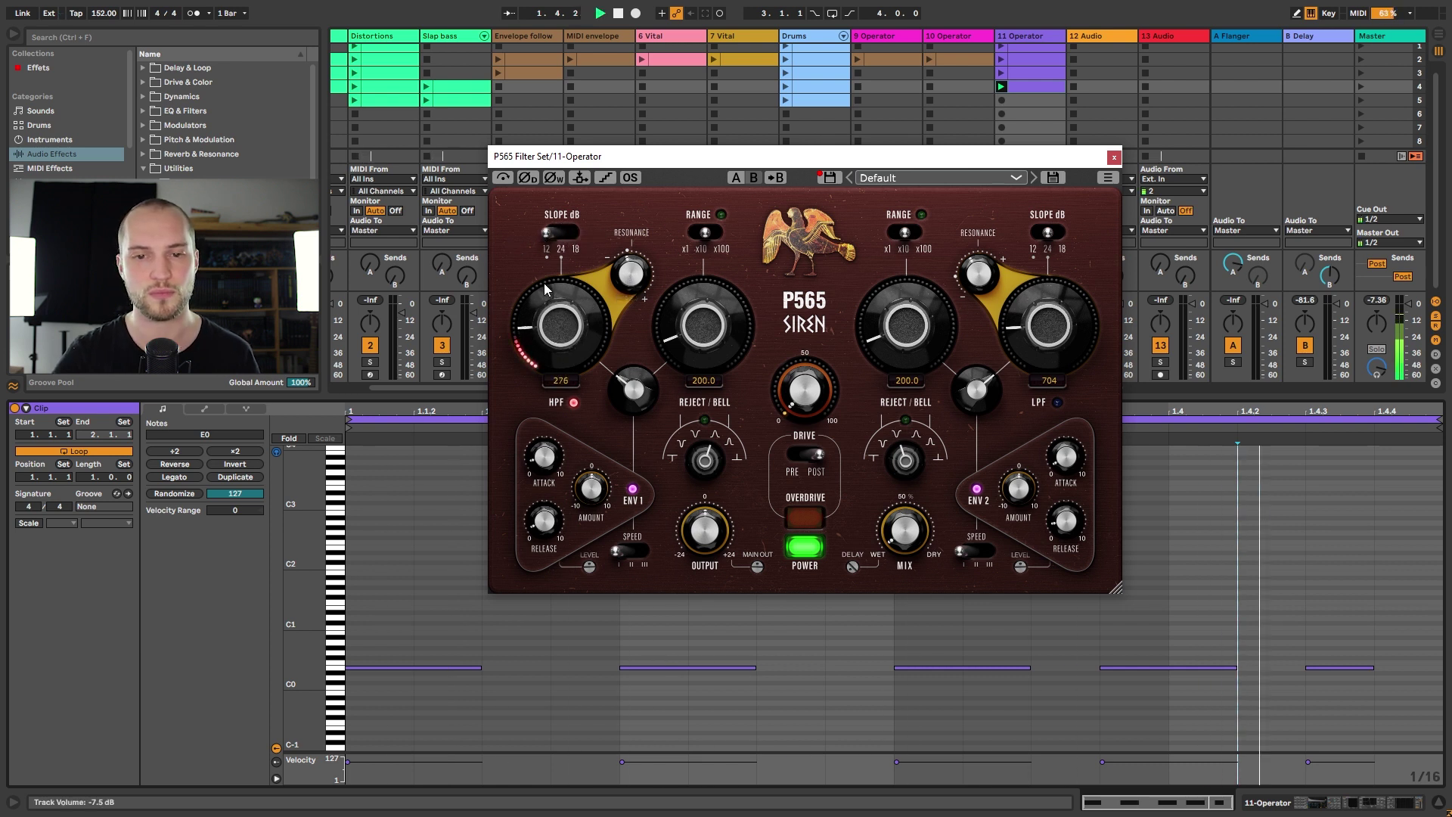
drag(651, 275, 652, 192)
click(557, 238)
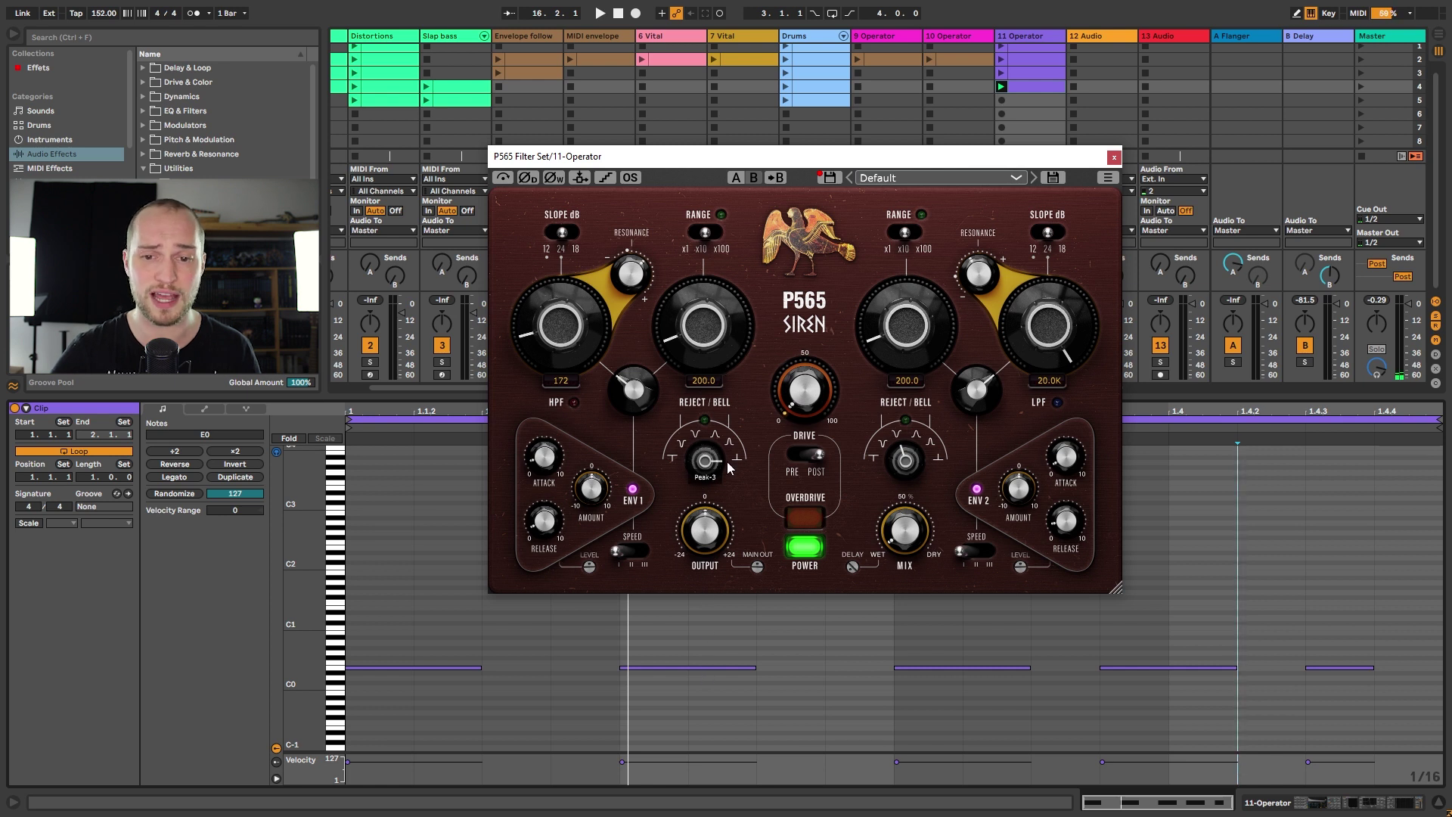
Step: Enable the first Reject/Bell filter and sweep its frequency across the x1 range from 20.0 up to 200.0
click(705, 420)
key(space)
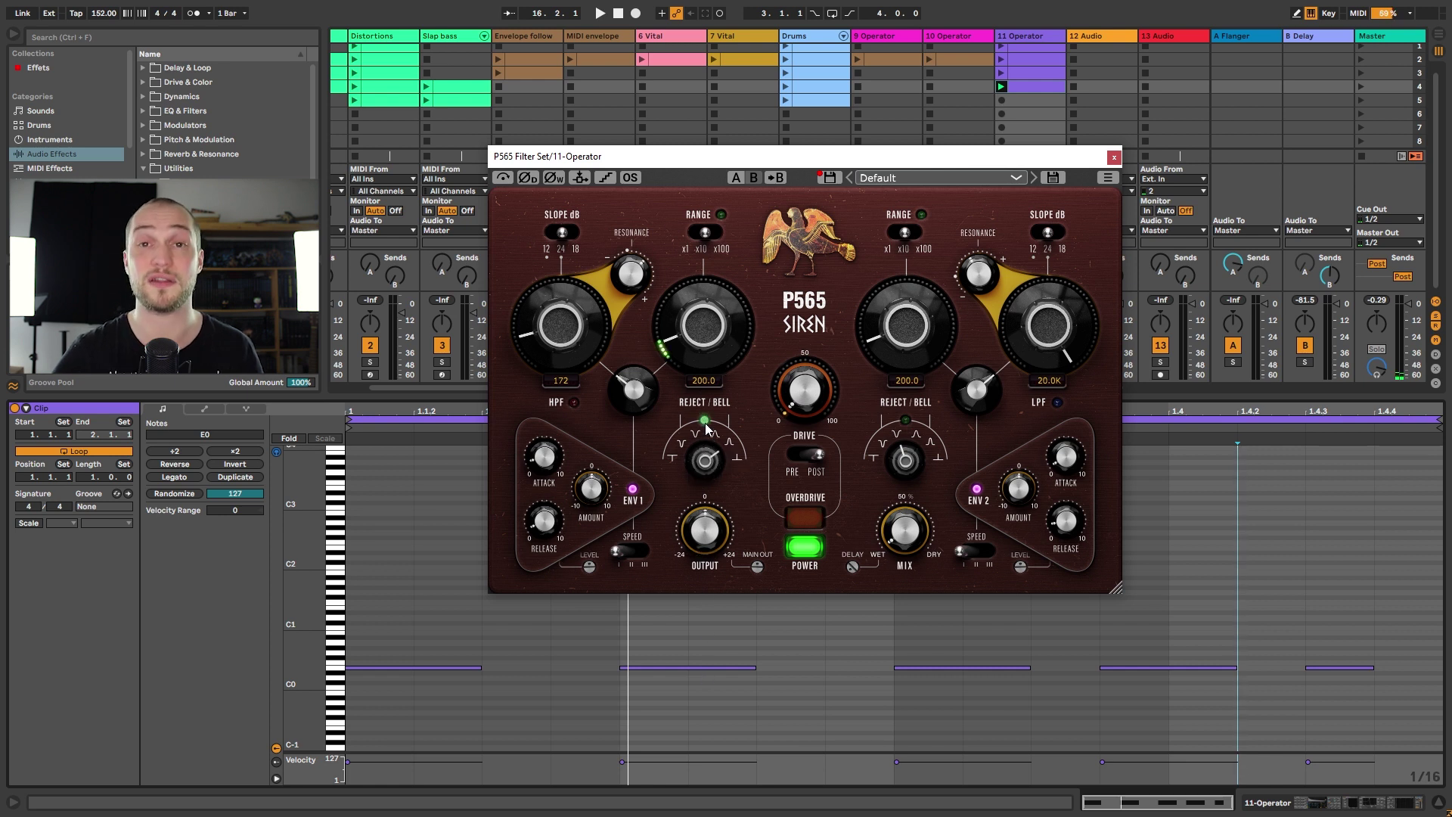
mouse_move(694, 320)
mouse_down()
mouse_move(692, 279)
mouse_move(700, 353)
mouse_move(697, 325)
mouse_move(695, 338)
mouse_up()
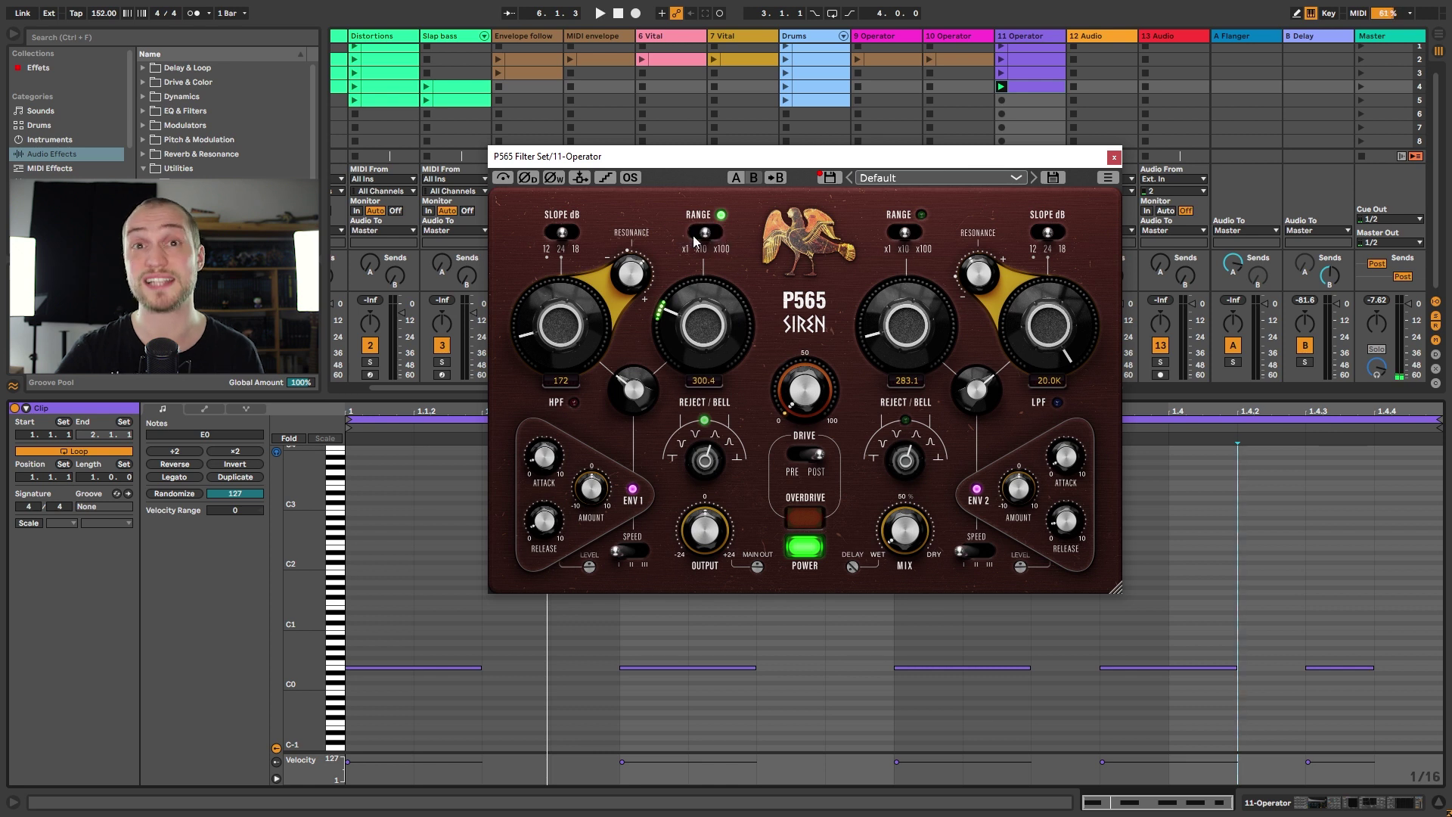
drag(700, 354, 732, 607)
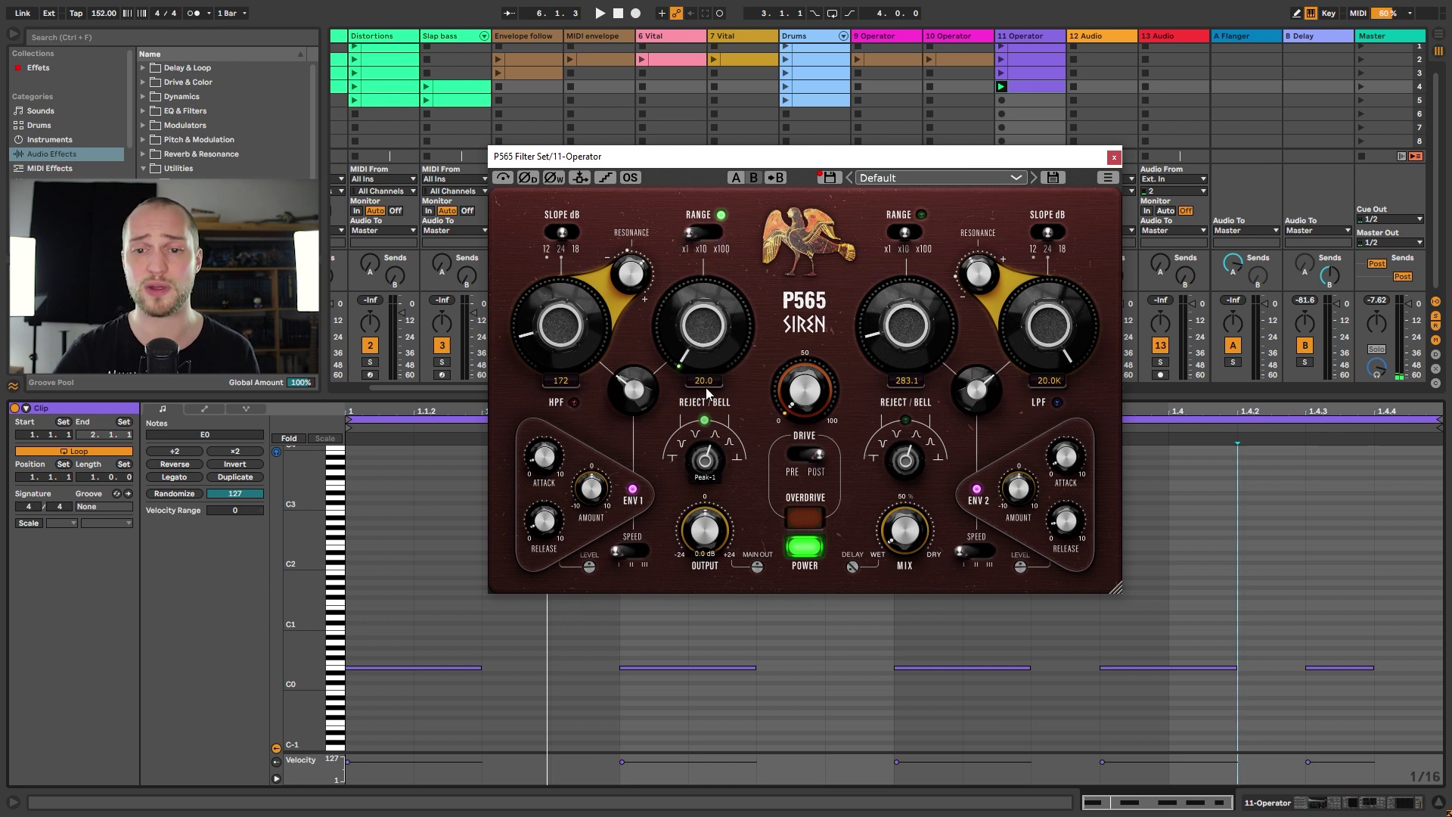
drag(699, 302, 711, 19)
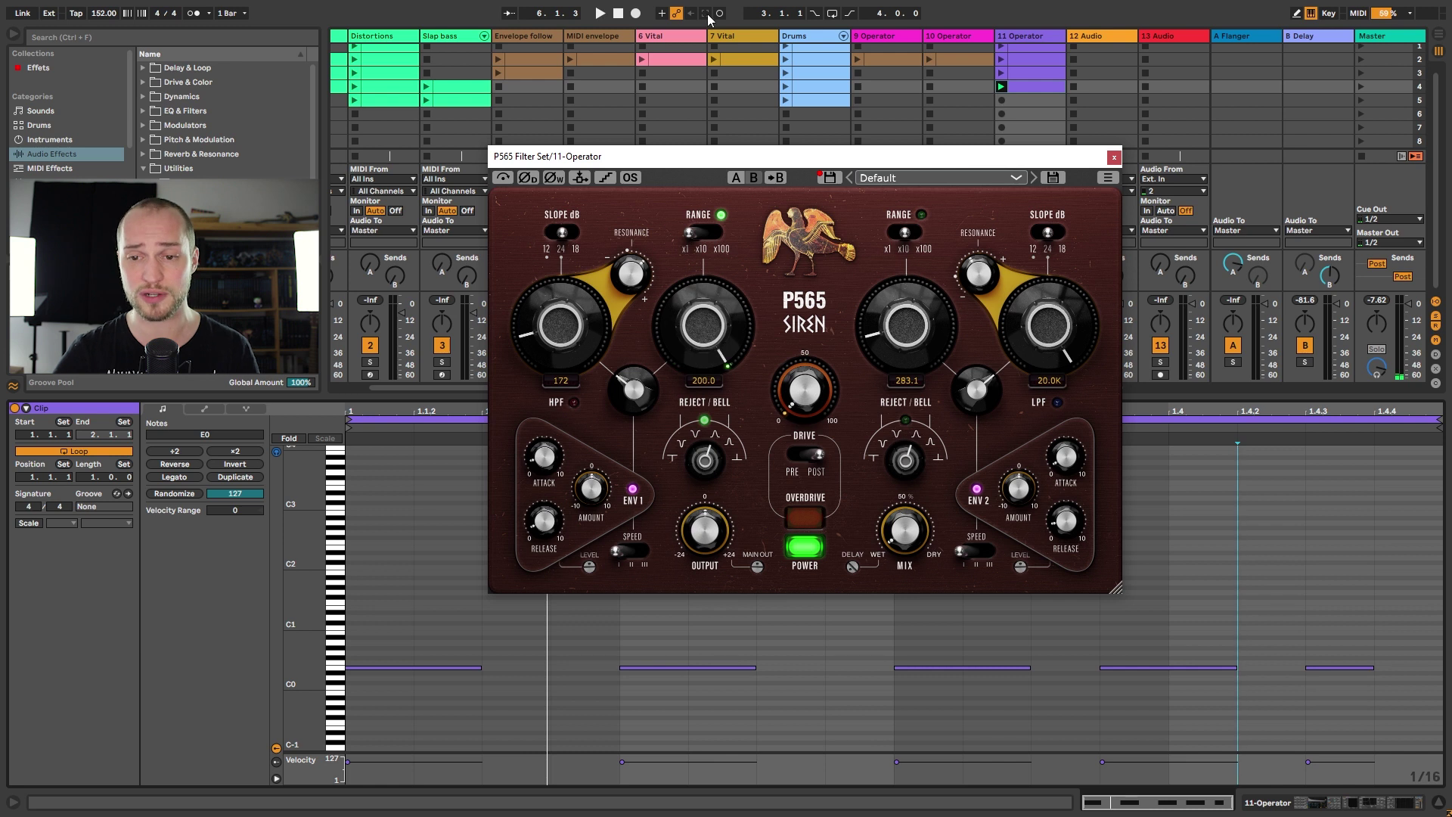
Step: Try the higher range settings of the first Reject/Bell filter and set its frequency to about 276.5 in the x10 range
click(719, 239)
drag(701, 380, 685, 370)
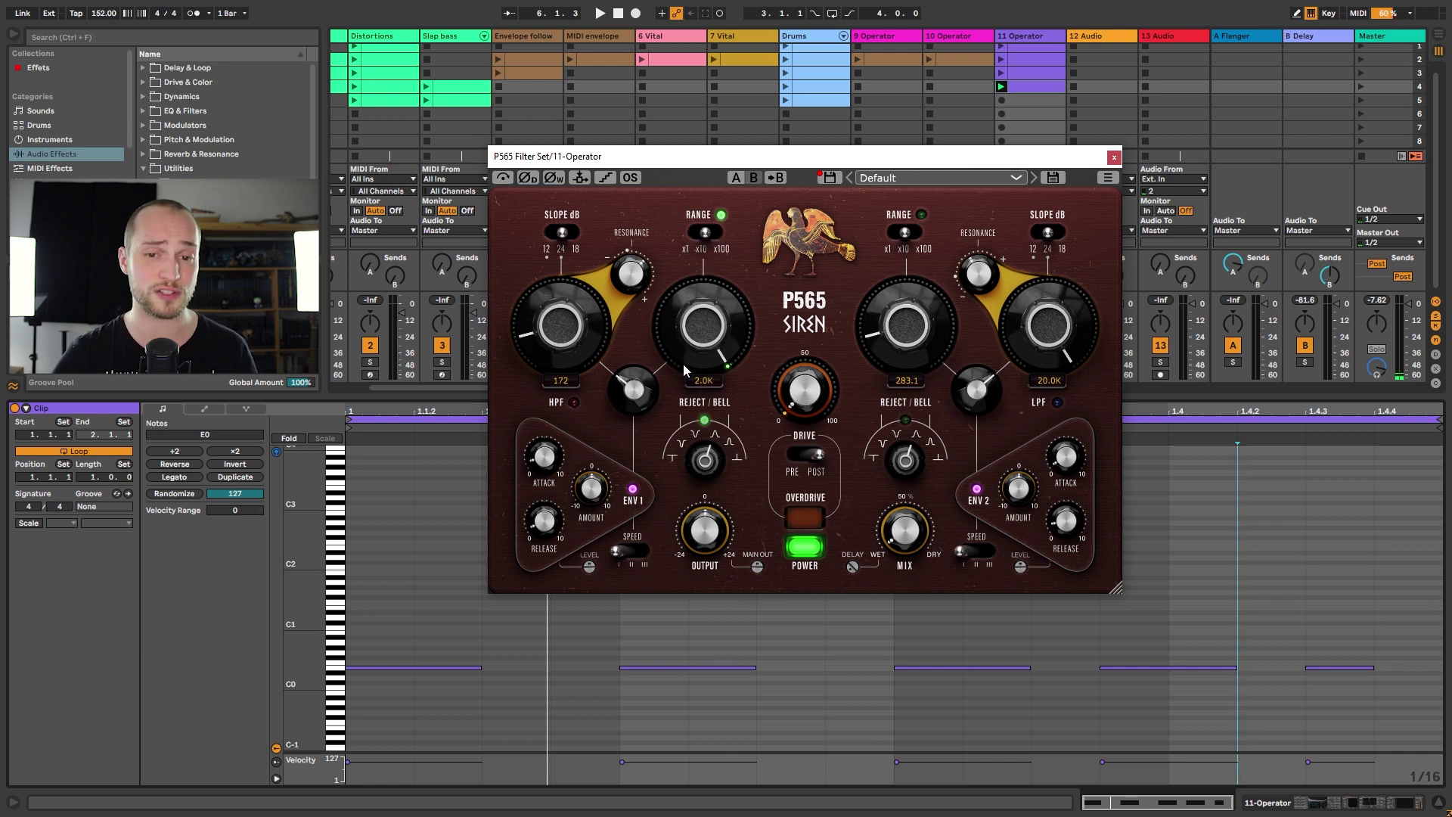
click(721, 234)
drag(701, 378, 669, 402)
drag(702, 346, 709, 386)
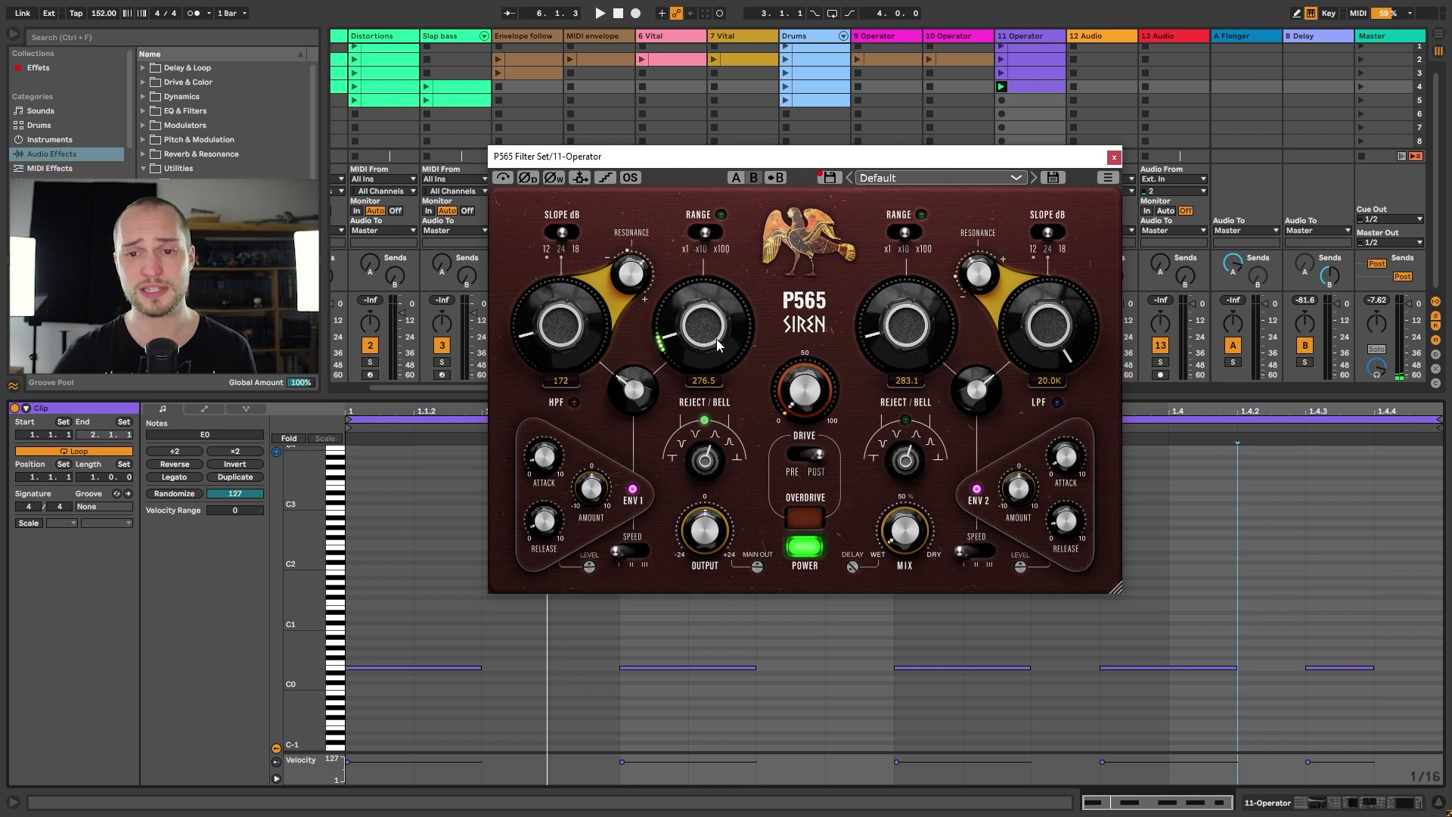
Step: Switch the first Reject/Bell filter to Notch/BPF and sweep its frequency during playback
click(711, 404)
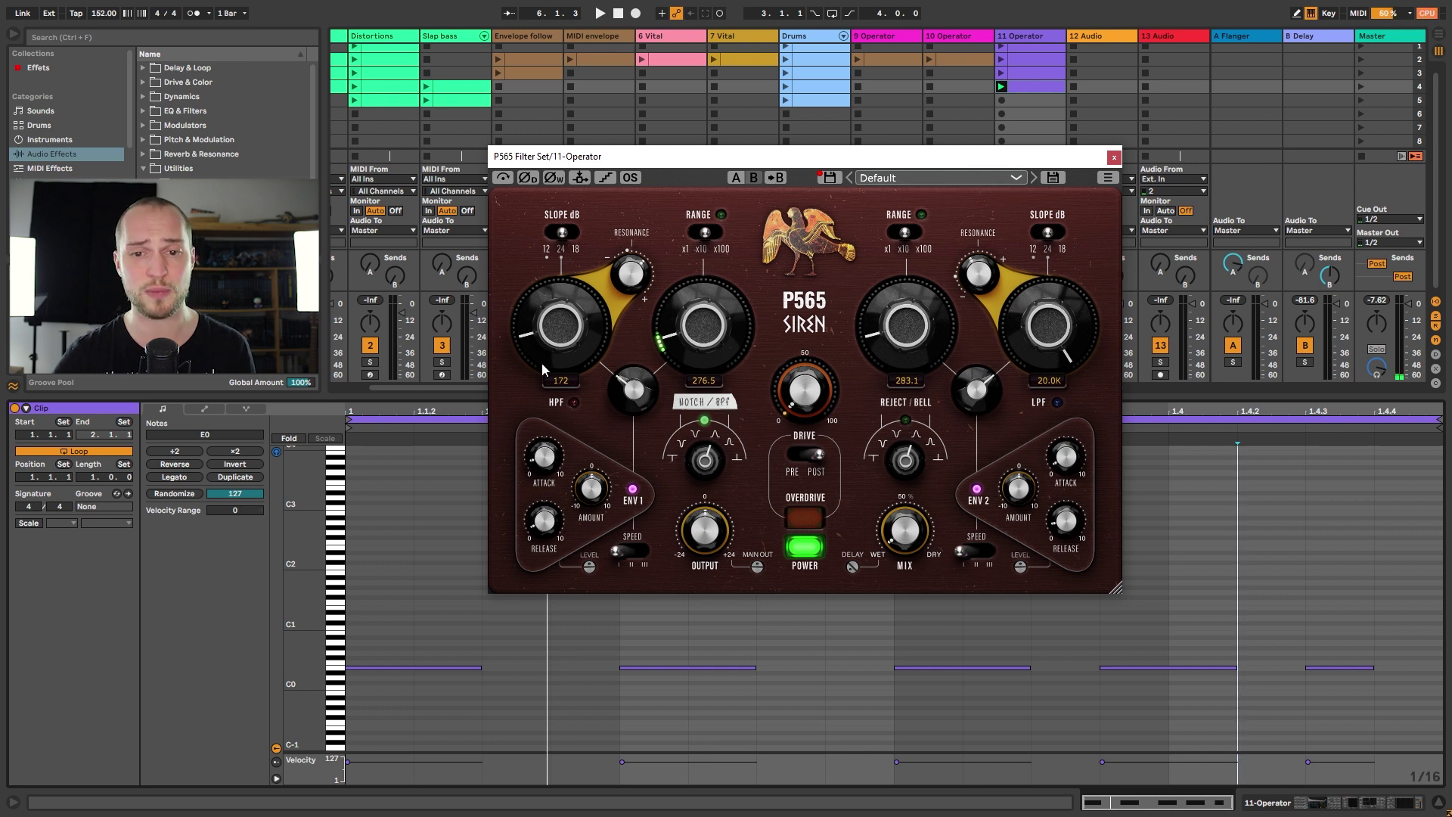
key(space)
drag(718, 333, 670, 344)
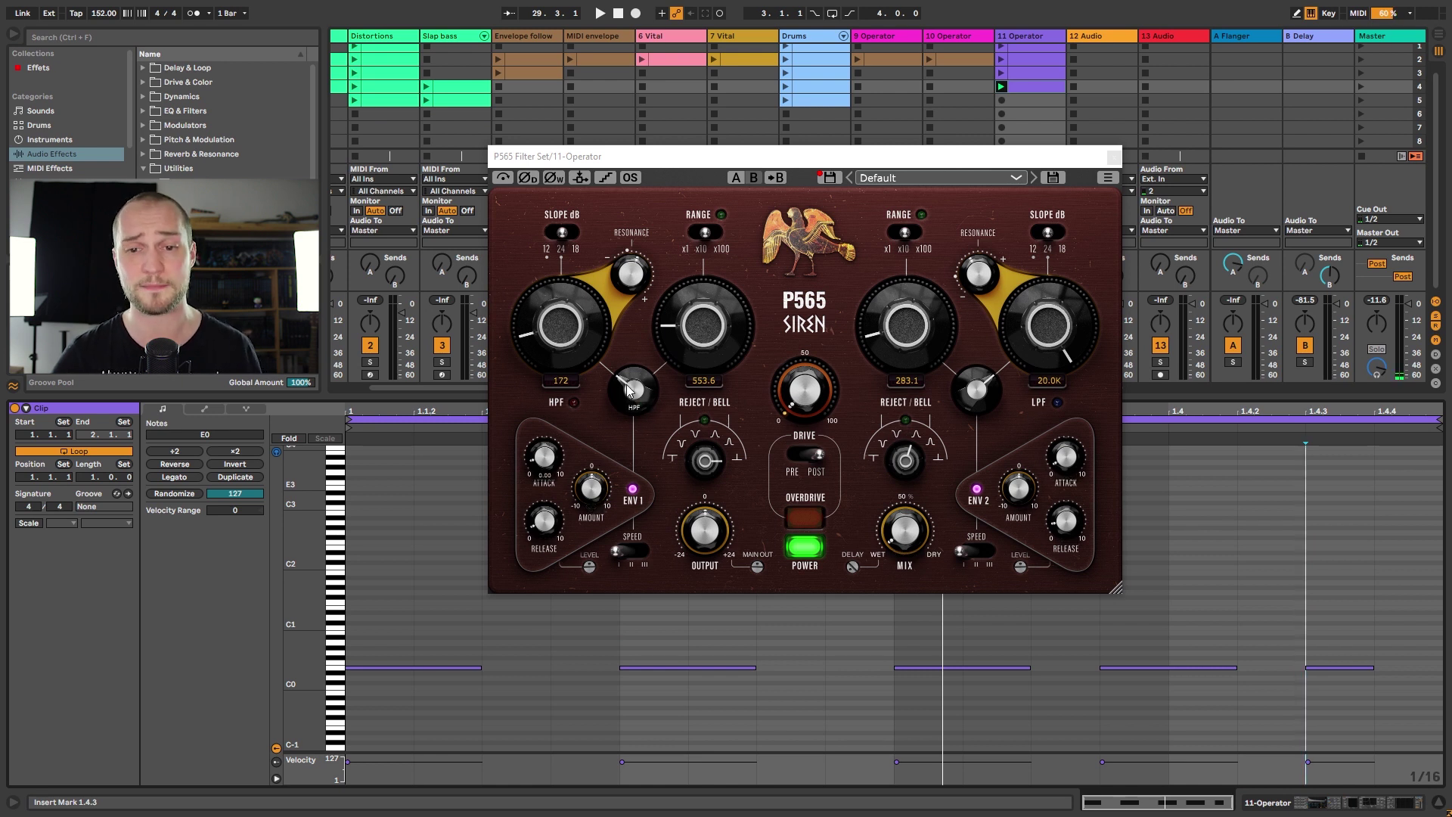
Step: Assign envelope 1 to BP1 and envelope 2 to BP2, and try another target for envelope 2
click(627, 405)
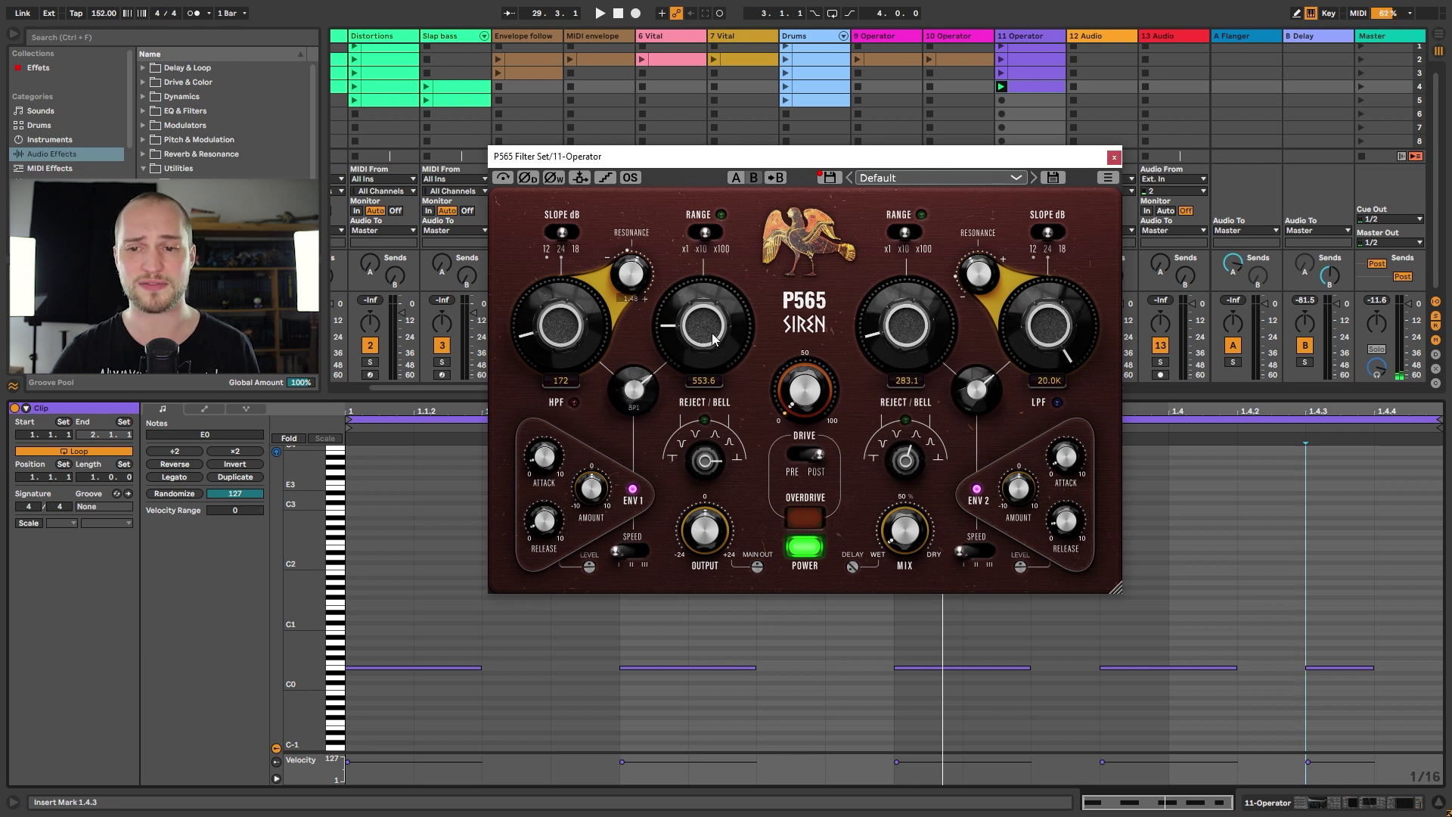
click(962, 404)
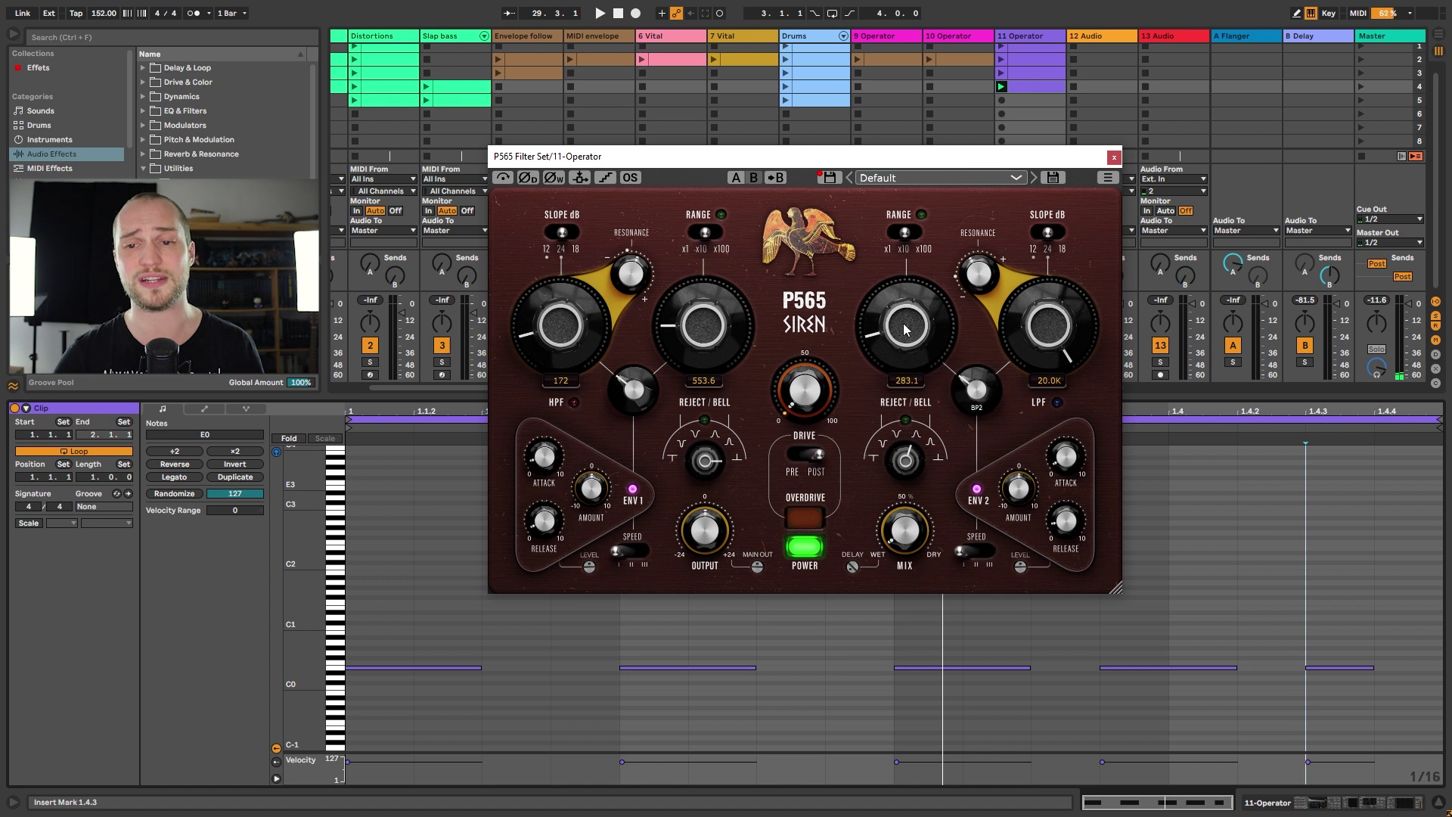
drag(975, 402, 994, 355)
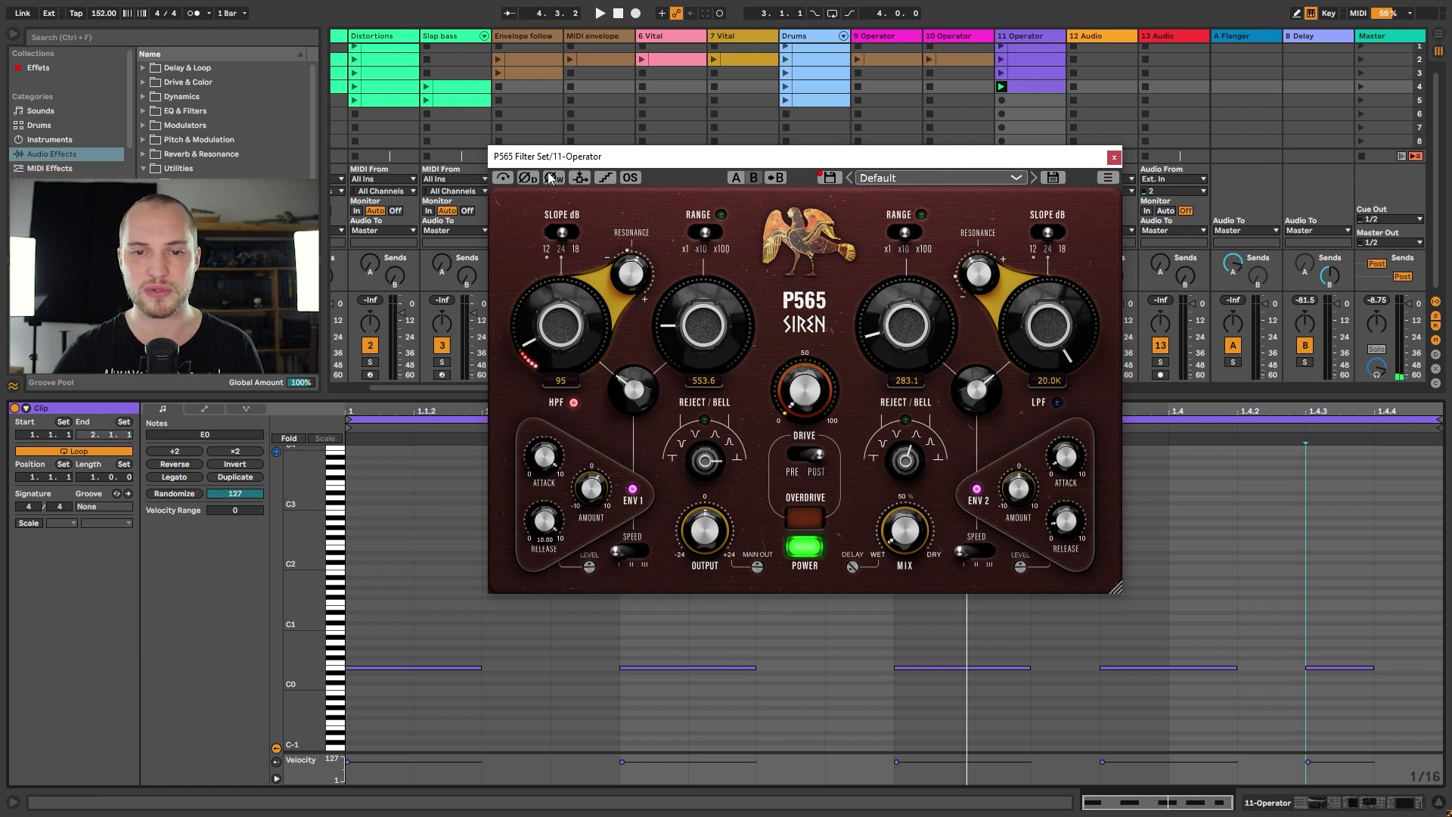
Step: Play the clip and audition the speed settings II and III of envelope 1
key(space)
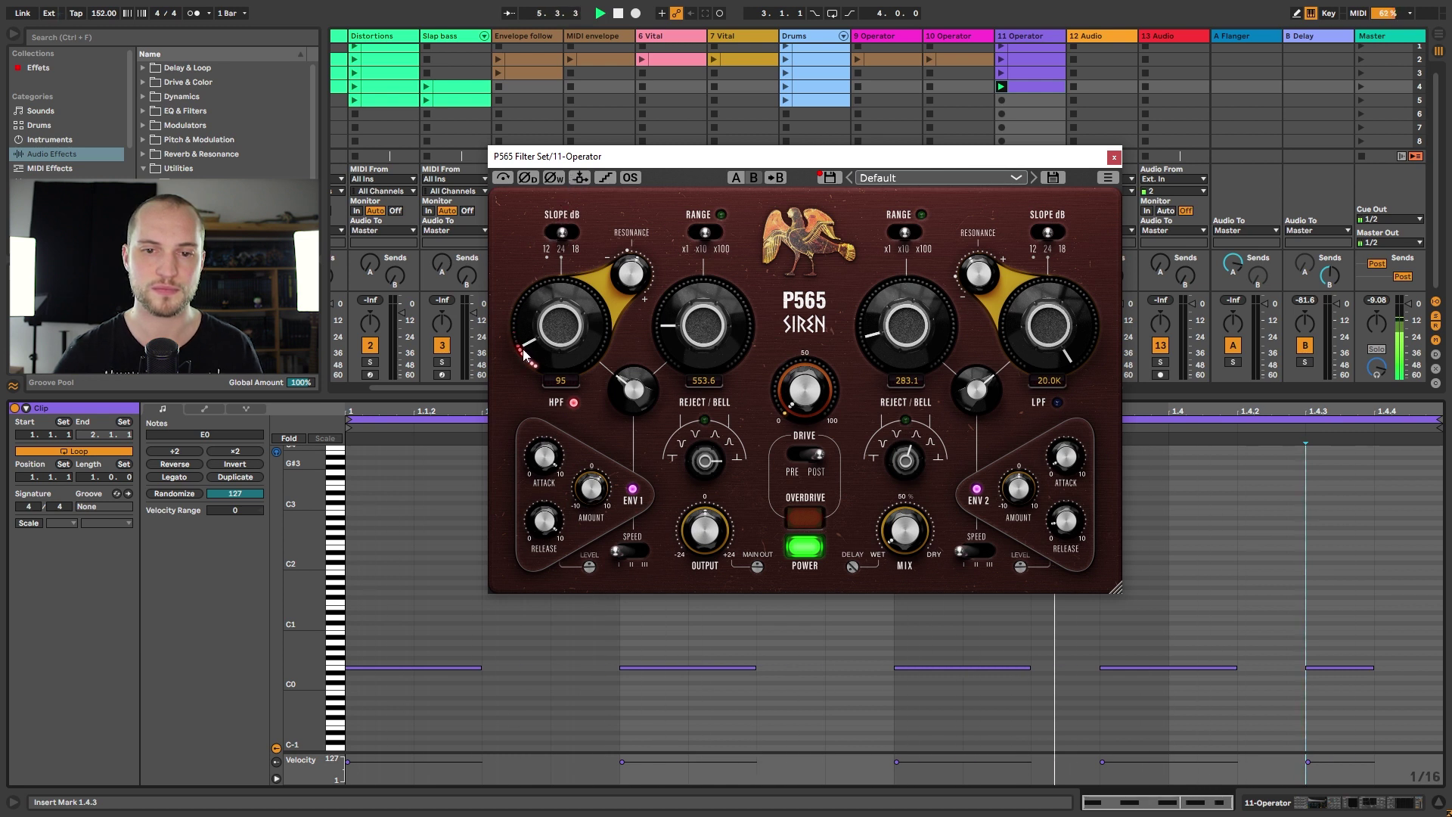
click(632, 553)
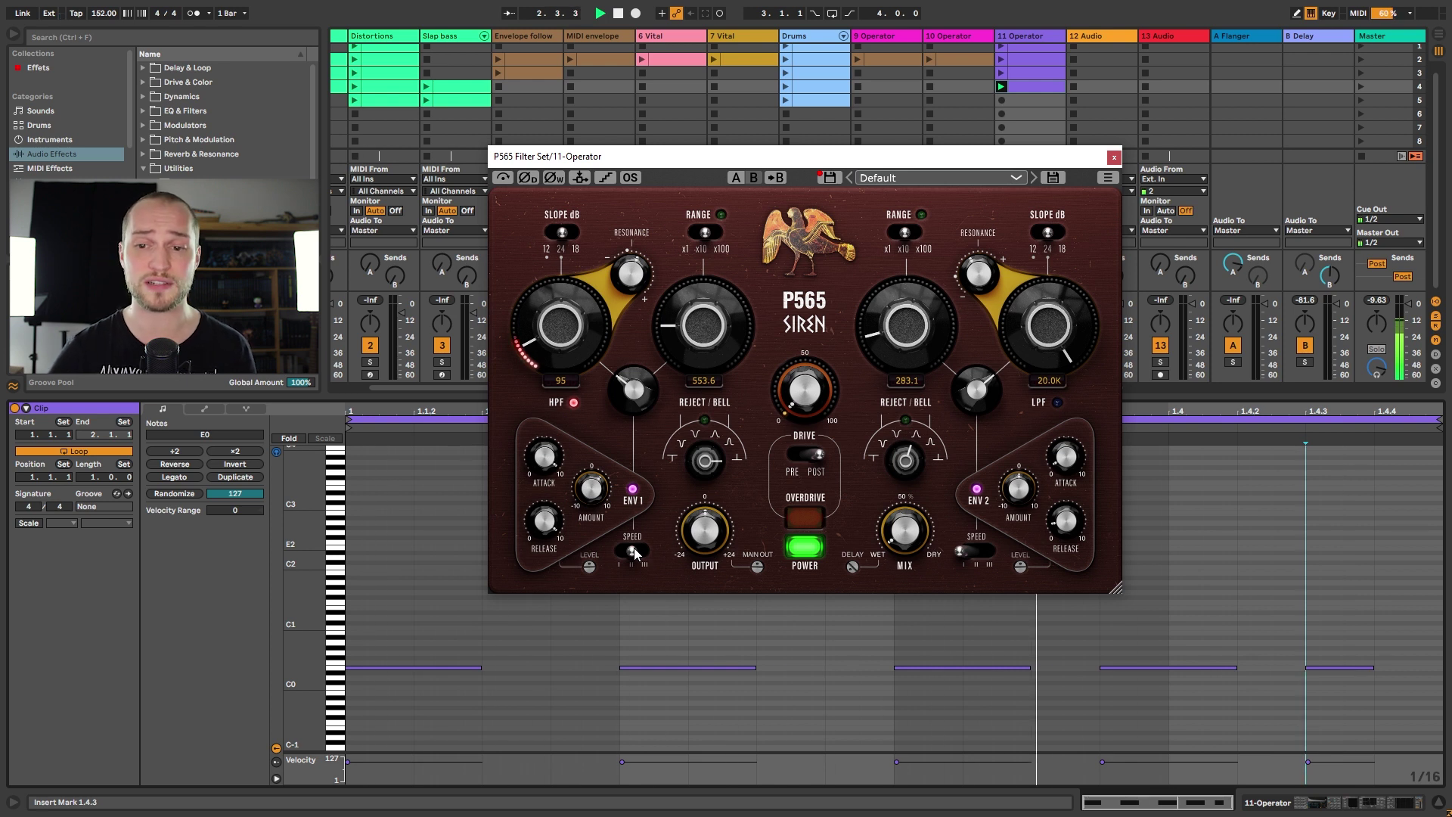
click(648, 555)
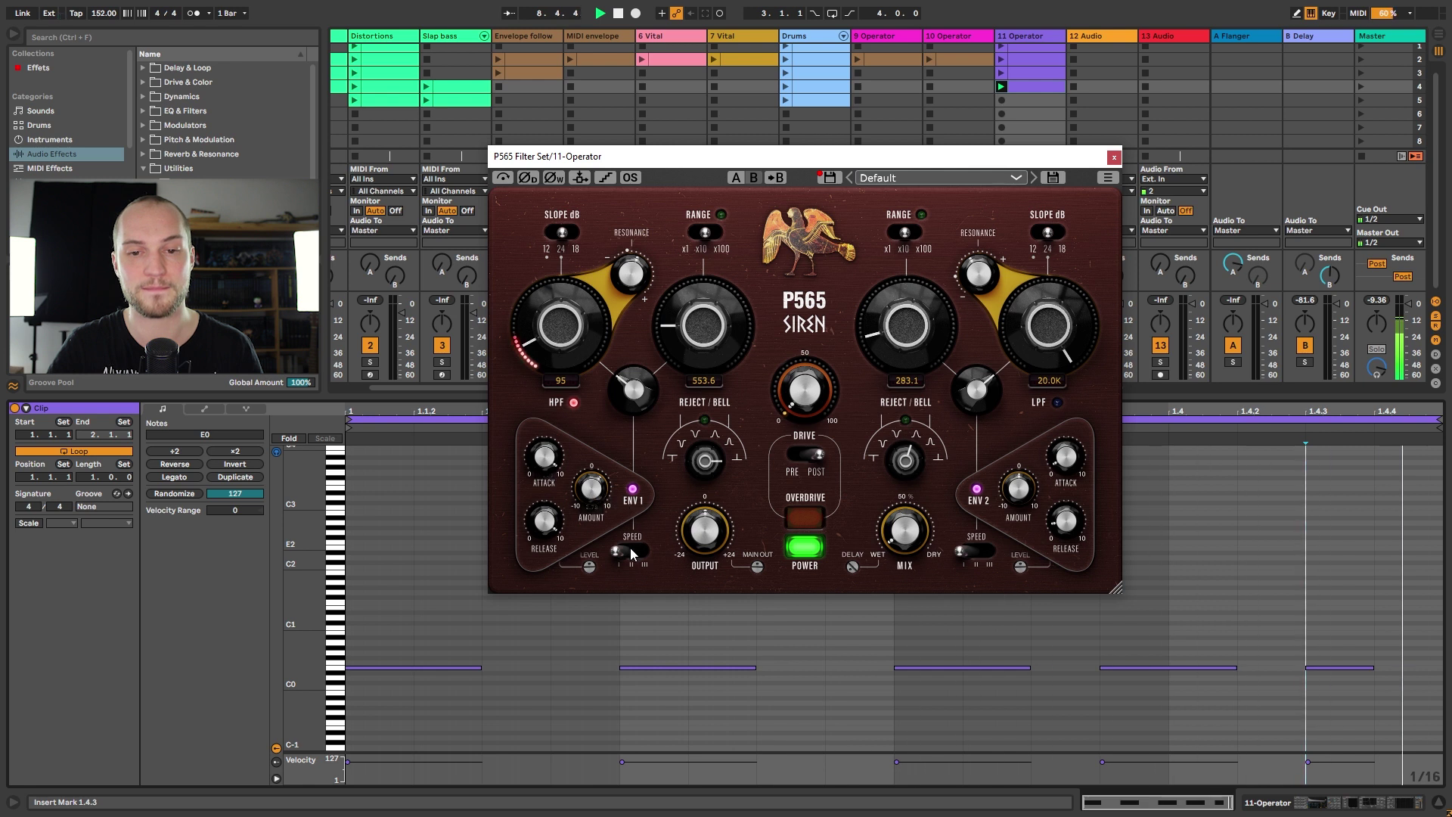
Step: Lower the low-pass cutoff to about 262 and toggle the plugin's MU option while auditioning in playback
drag(1056, 306, 1056, 344)
mouse_move(1048, 469)
click(1107, 178)
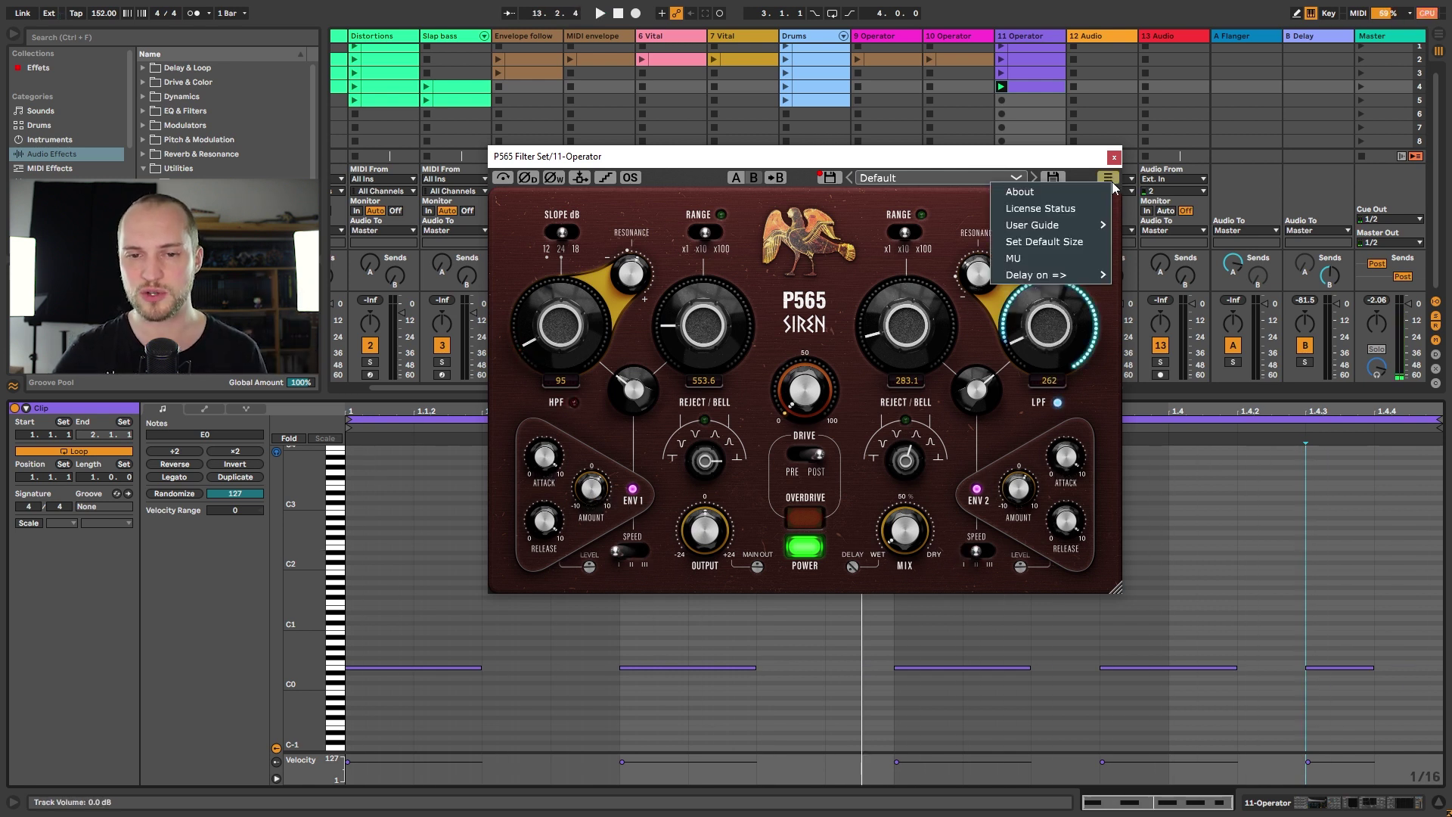
click(1035, 258)
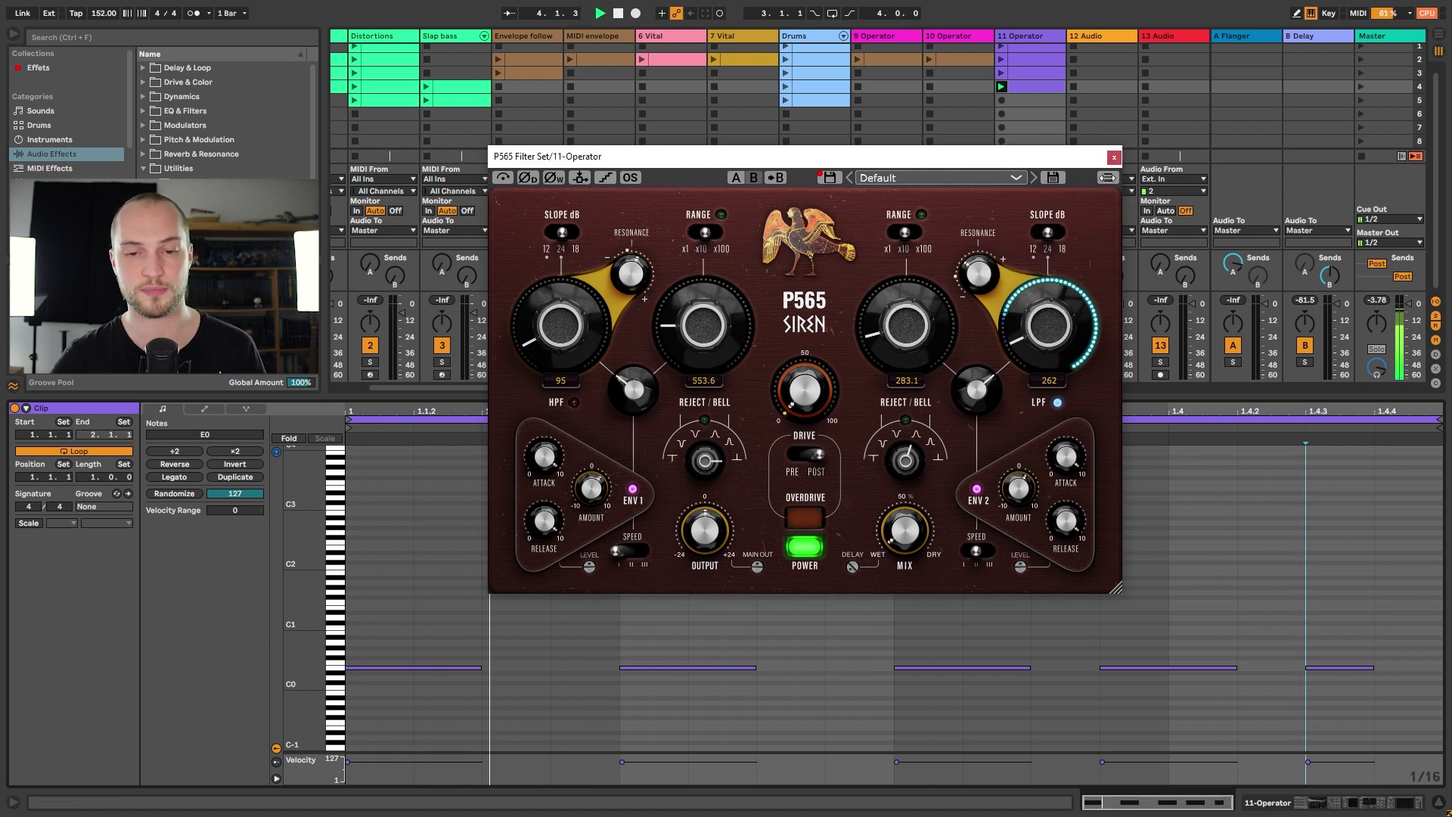
click(1107, 177)
click(1090, 299)
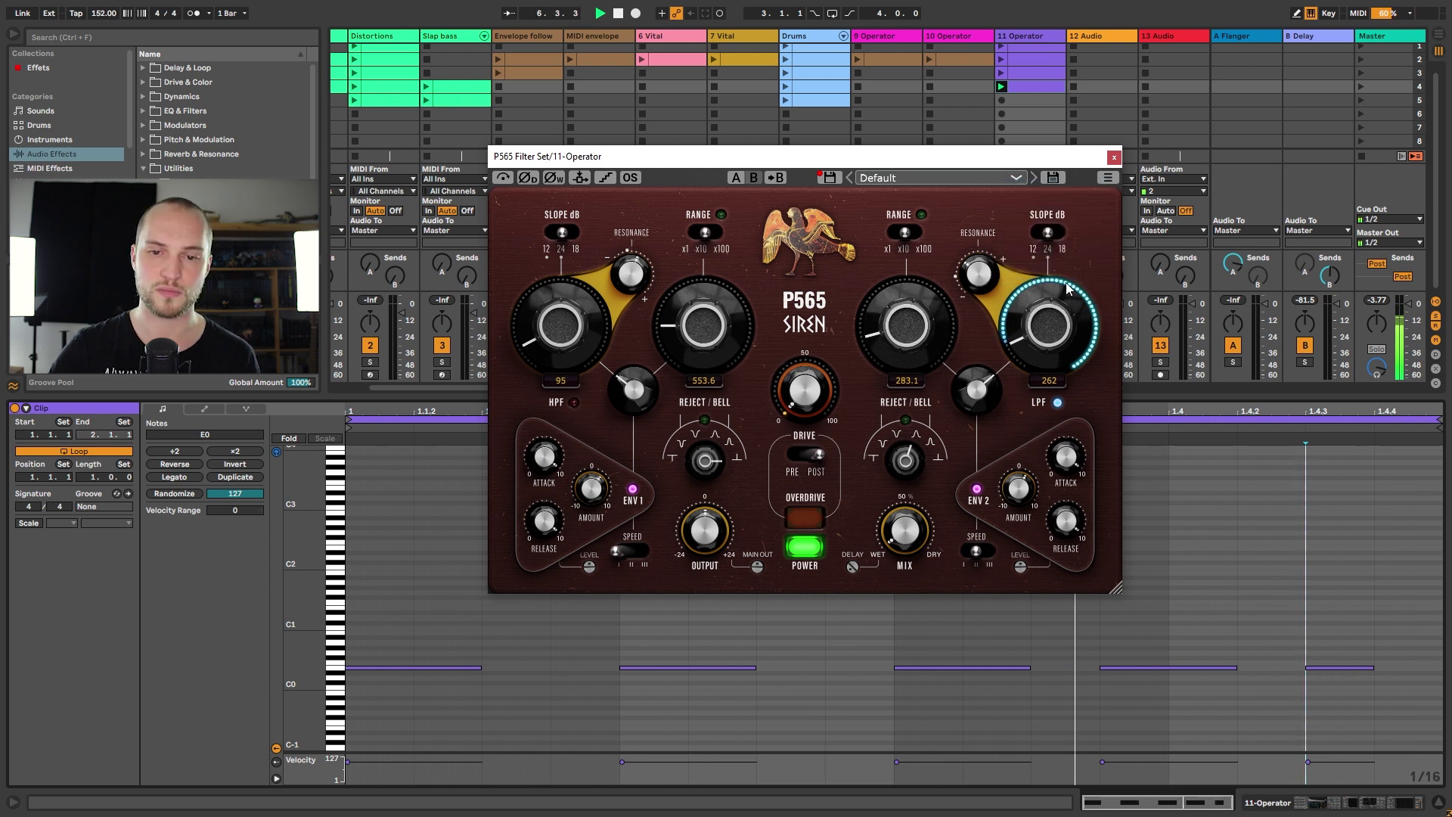
key(space)
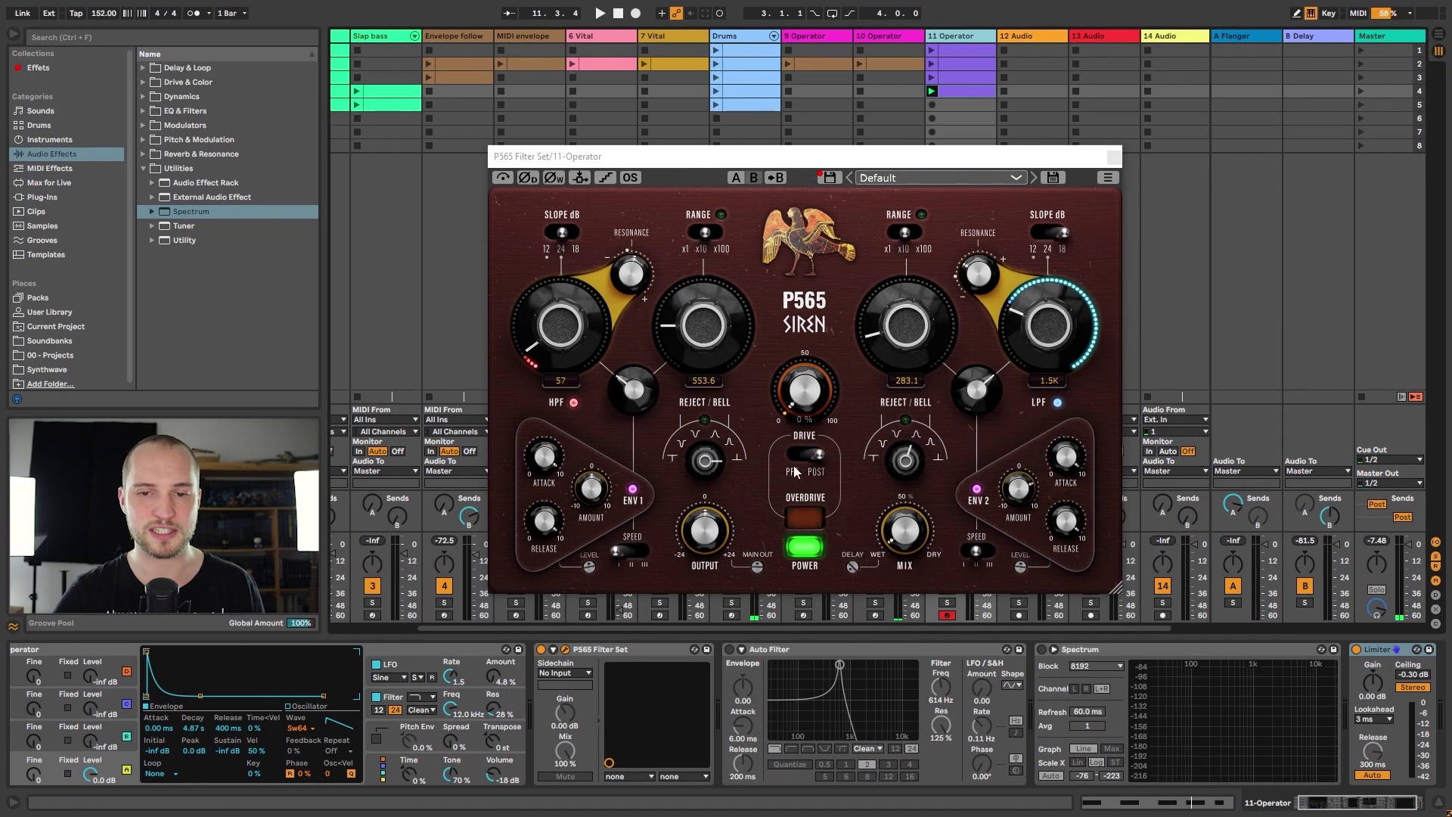
Step: Try the drive amount in both the PRE and POST positions, leaving drive at 0% and the position at POST
mouse_move(804, 392)
mouse_down()
mouse_move(823, 193)
mouse_move(826, 397)
mouse_move(811, 406)
mouse_up()
key(space)
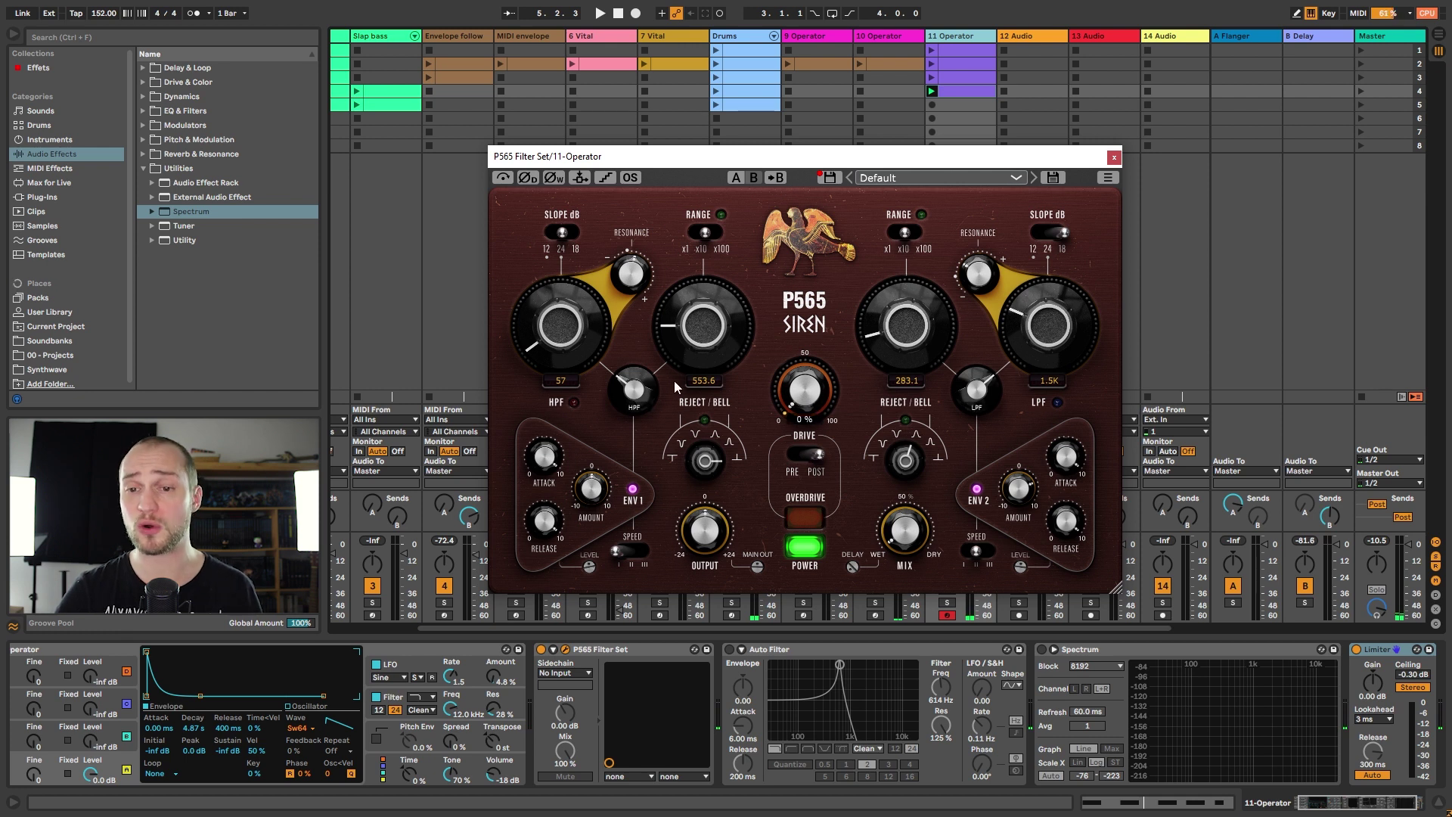
click(809, 458)
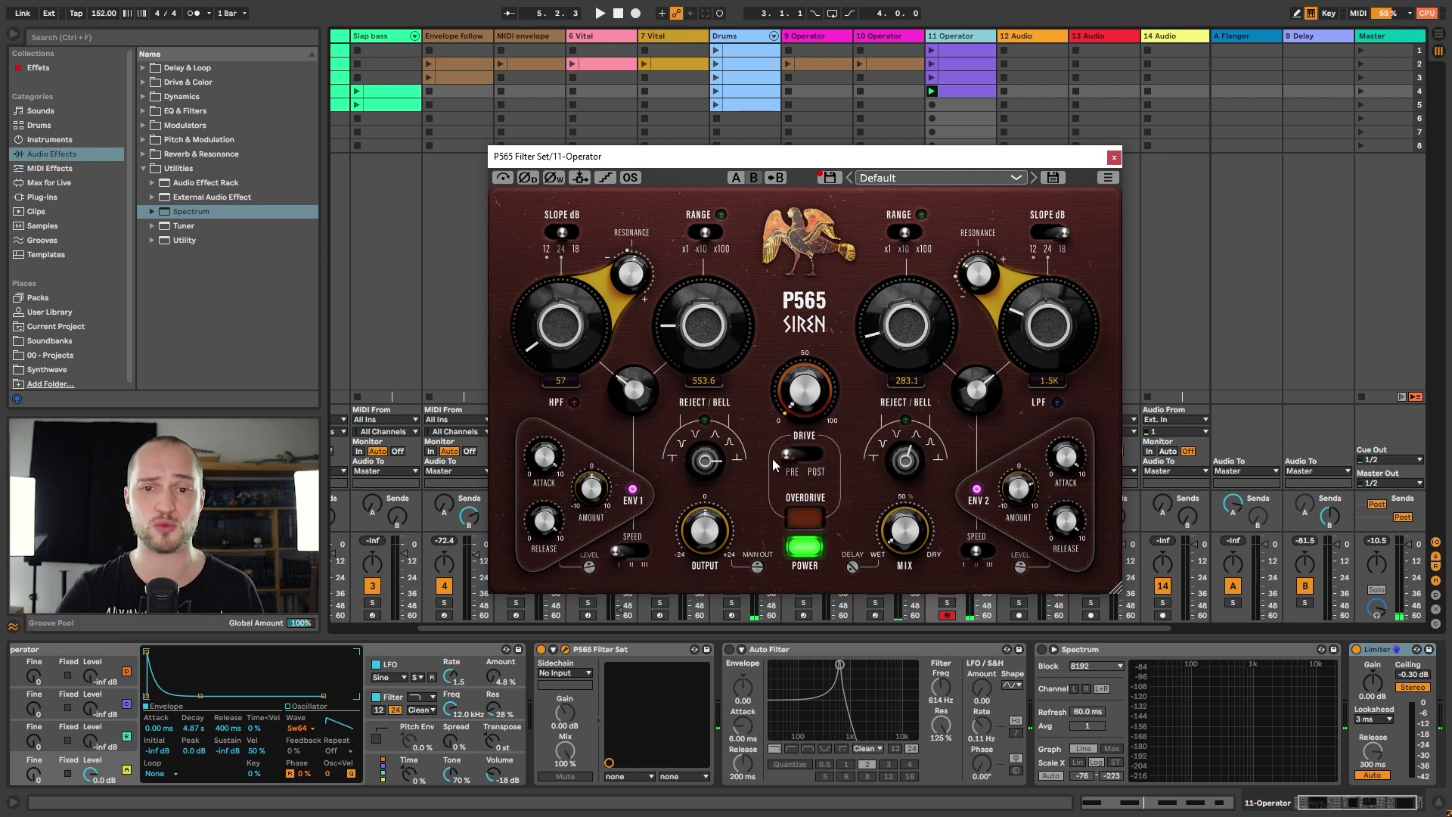
drag(806, 392, 810, 378)
click(816, 457)
mouse_move(810, 403)
mouse_down()
mouse_move(811, 390)
mouse_move(808, 413)
mouse_up()
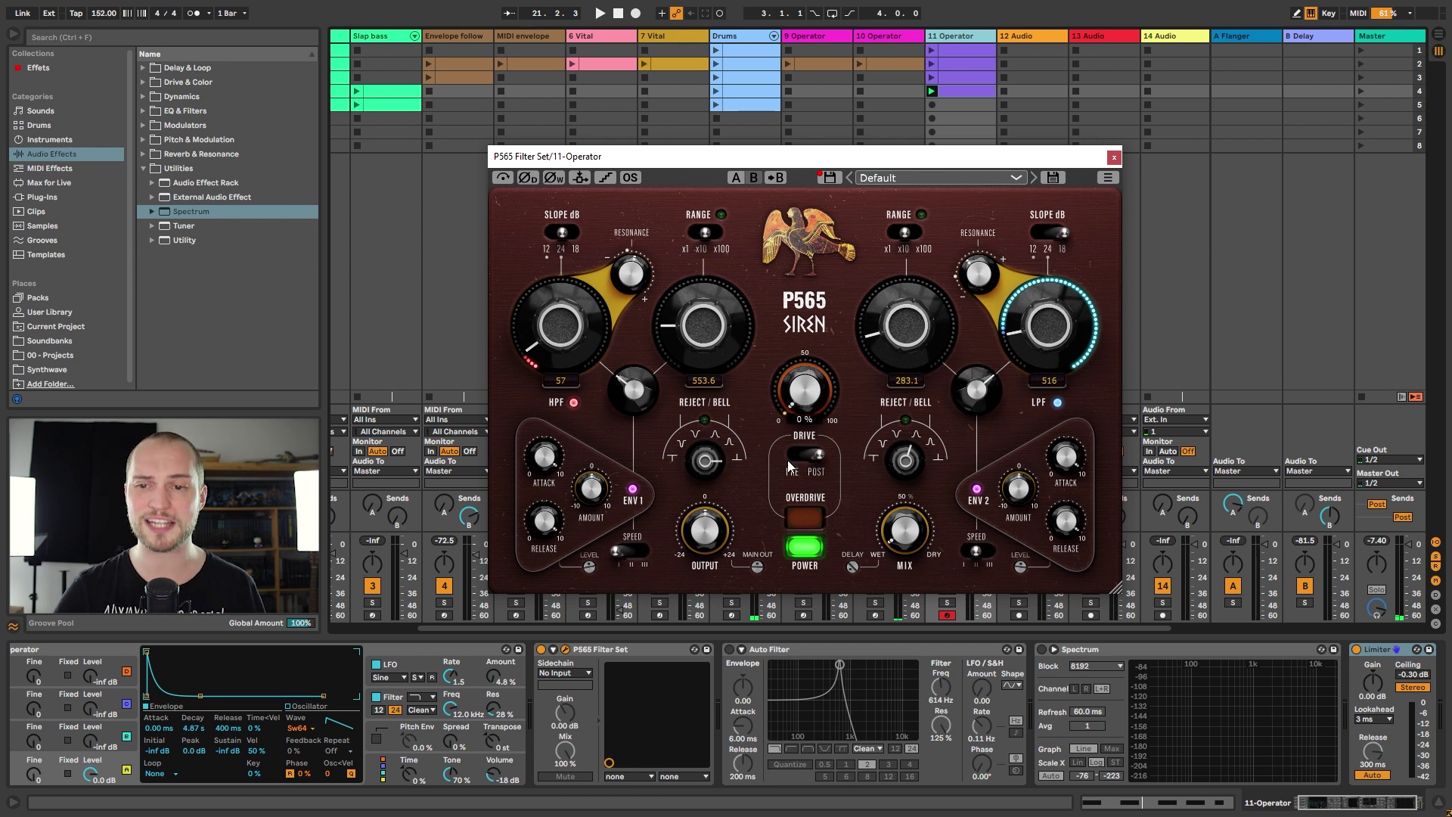
Step: Enable Overdrive, raise the drive amount and sweep the low-pass cutoff during playback
click(800, 518)
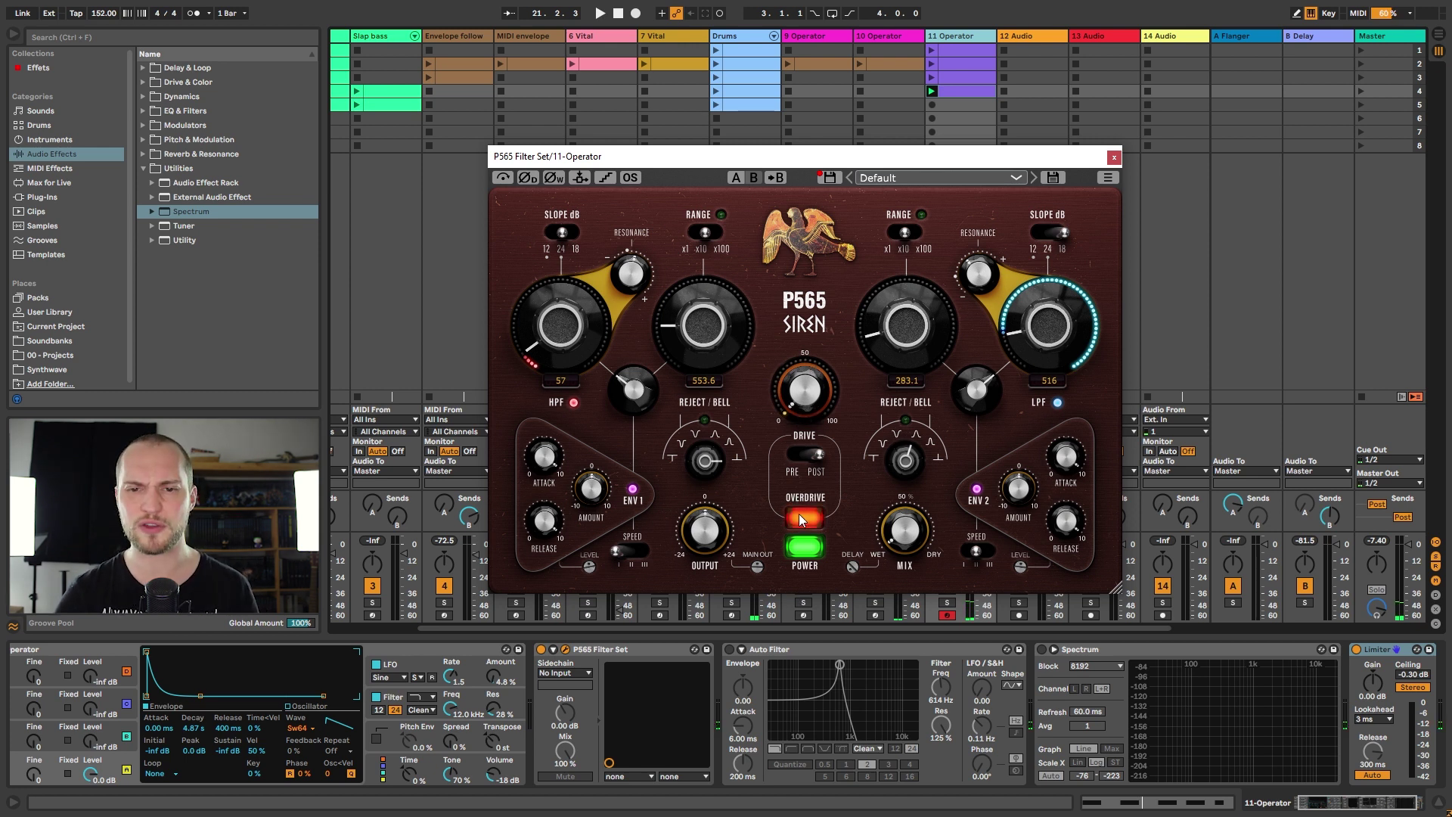
drag(806, 418, 793, 522)
key(space)
drag(804, 402, 829, 214)
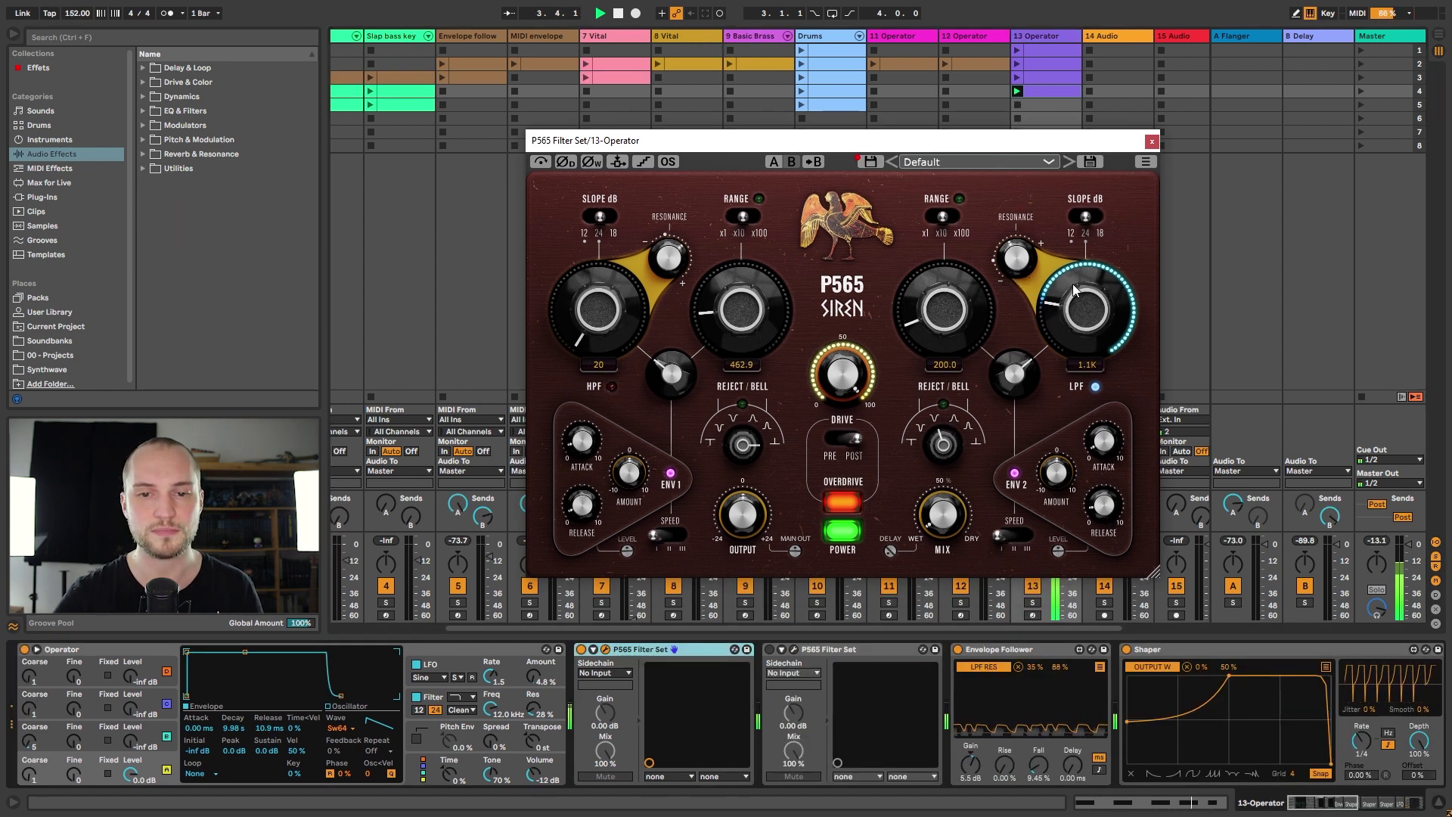
drag(1073, 281, 1074, 322)
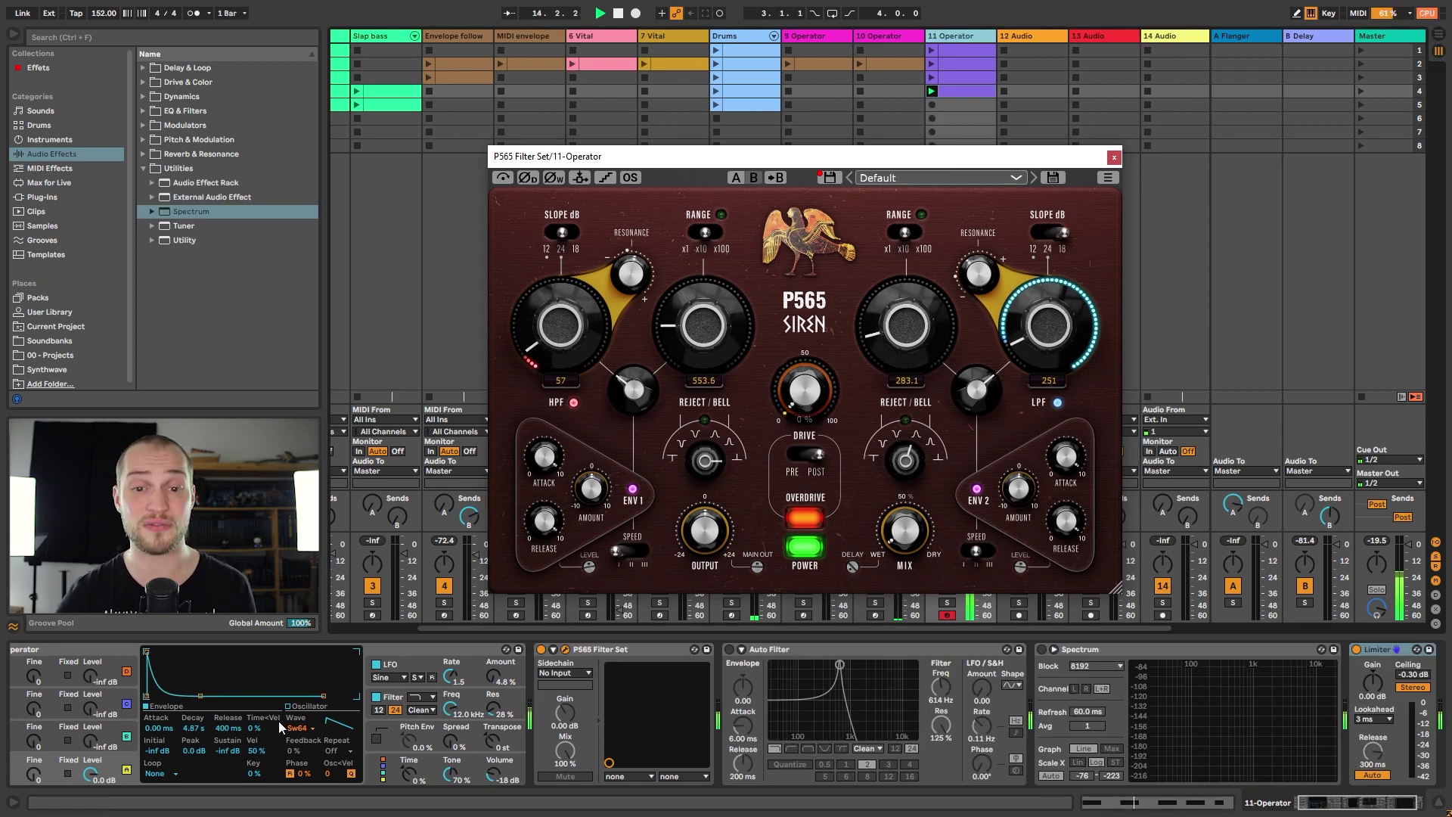
Step: Set the Operator's volume to -12 dB and the plugin's mix delay to 0 ms
drag(494, 779, 494, 774)
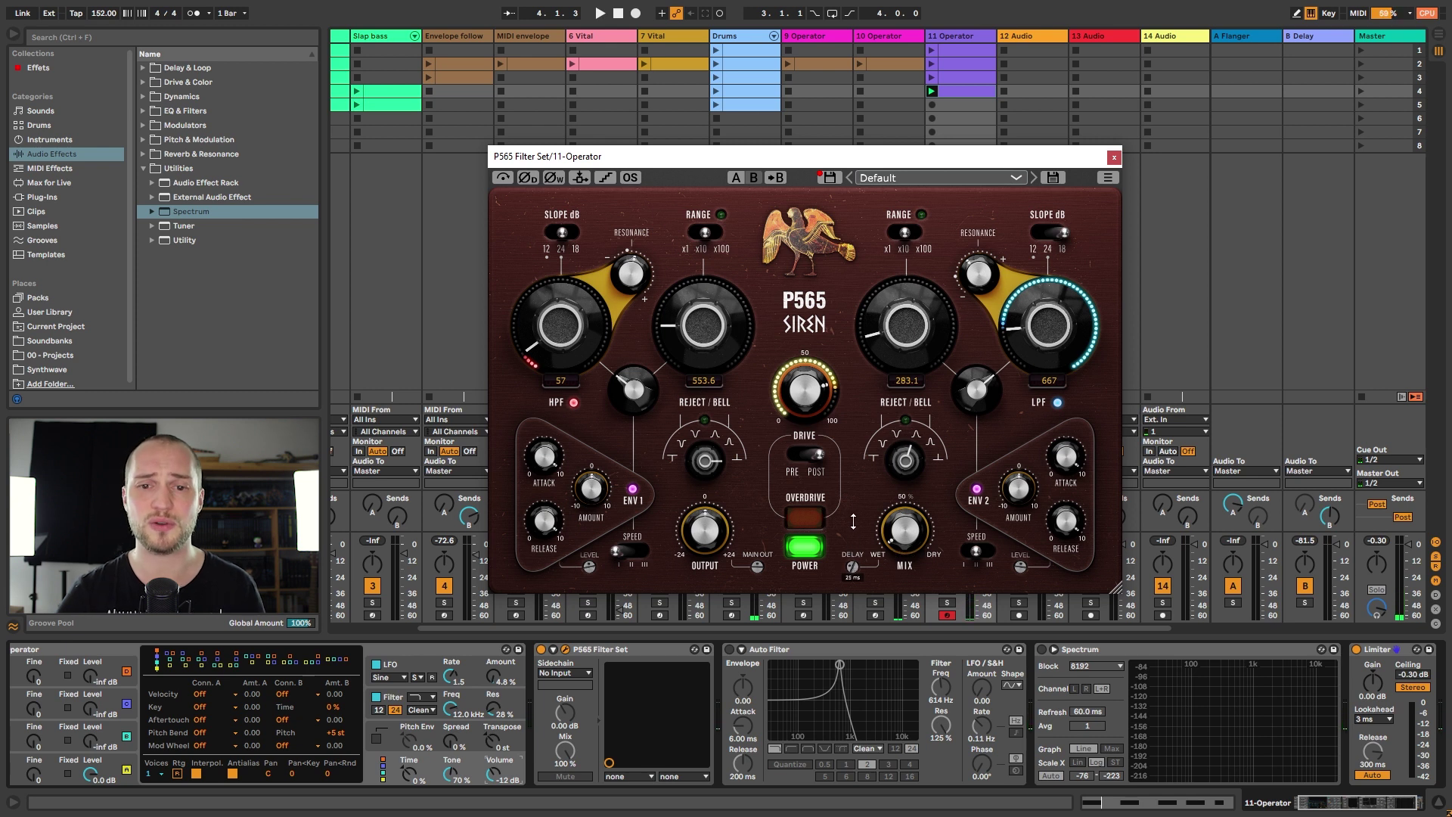
drag(867, 433, 852, 566)
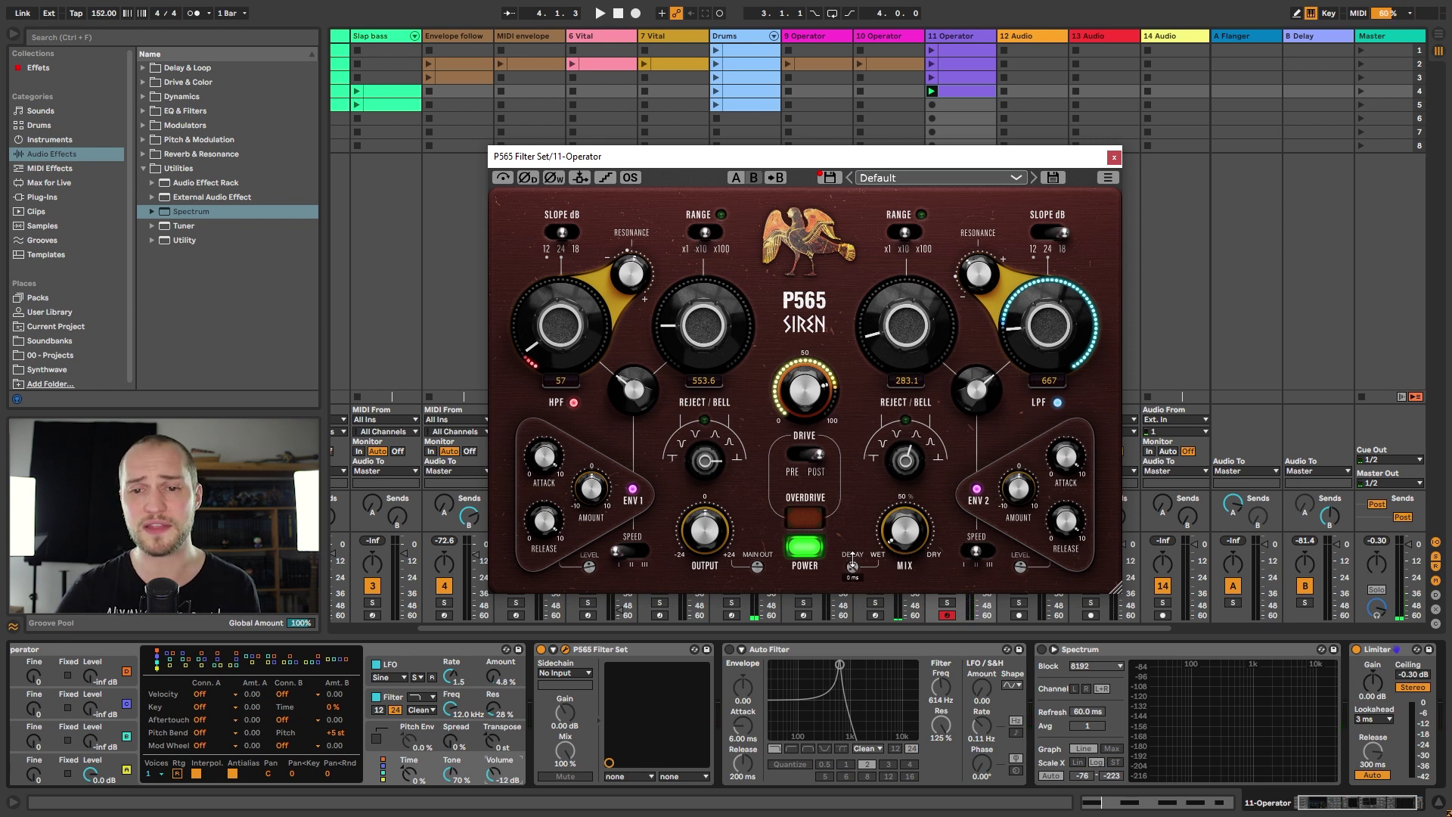
Step: Apply the mix delay to the DRY signal and compare the delay target options in playback
click(1107, 177)
mouse_move(1045, 278)
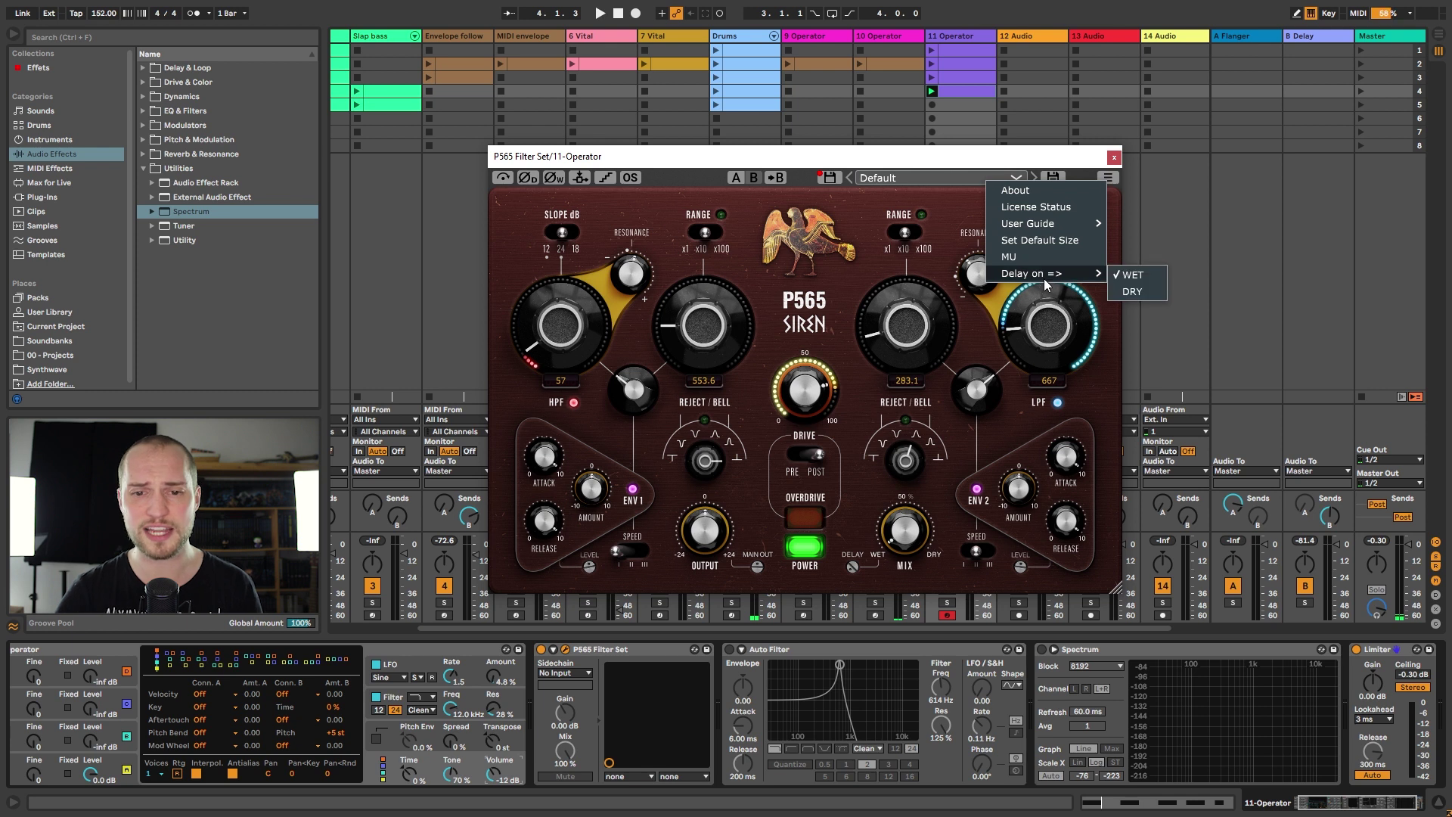
click(1130, 293)
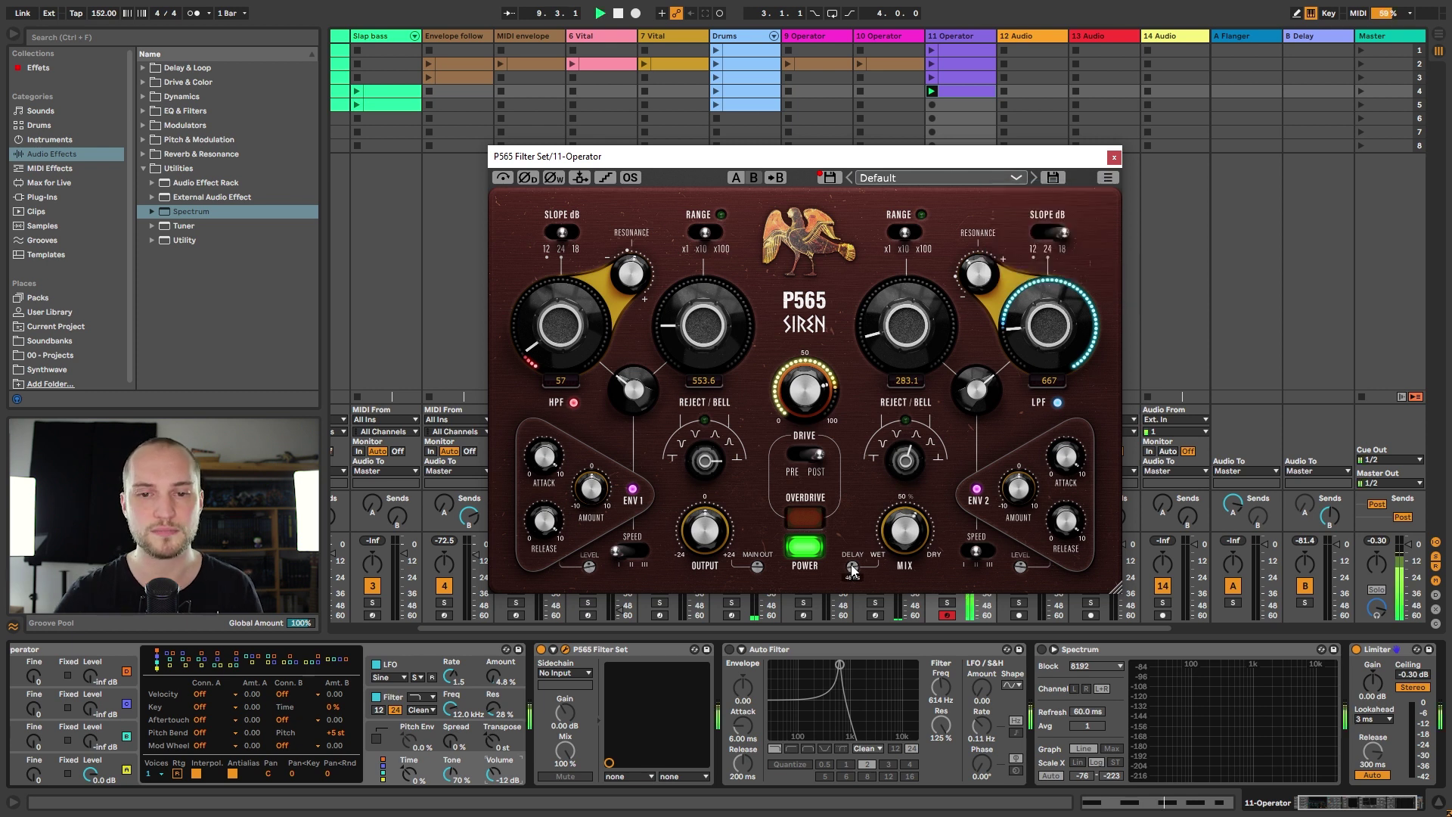
click(1108, 177)
mouse_move(1059, 274)
click(1129, 287)
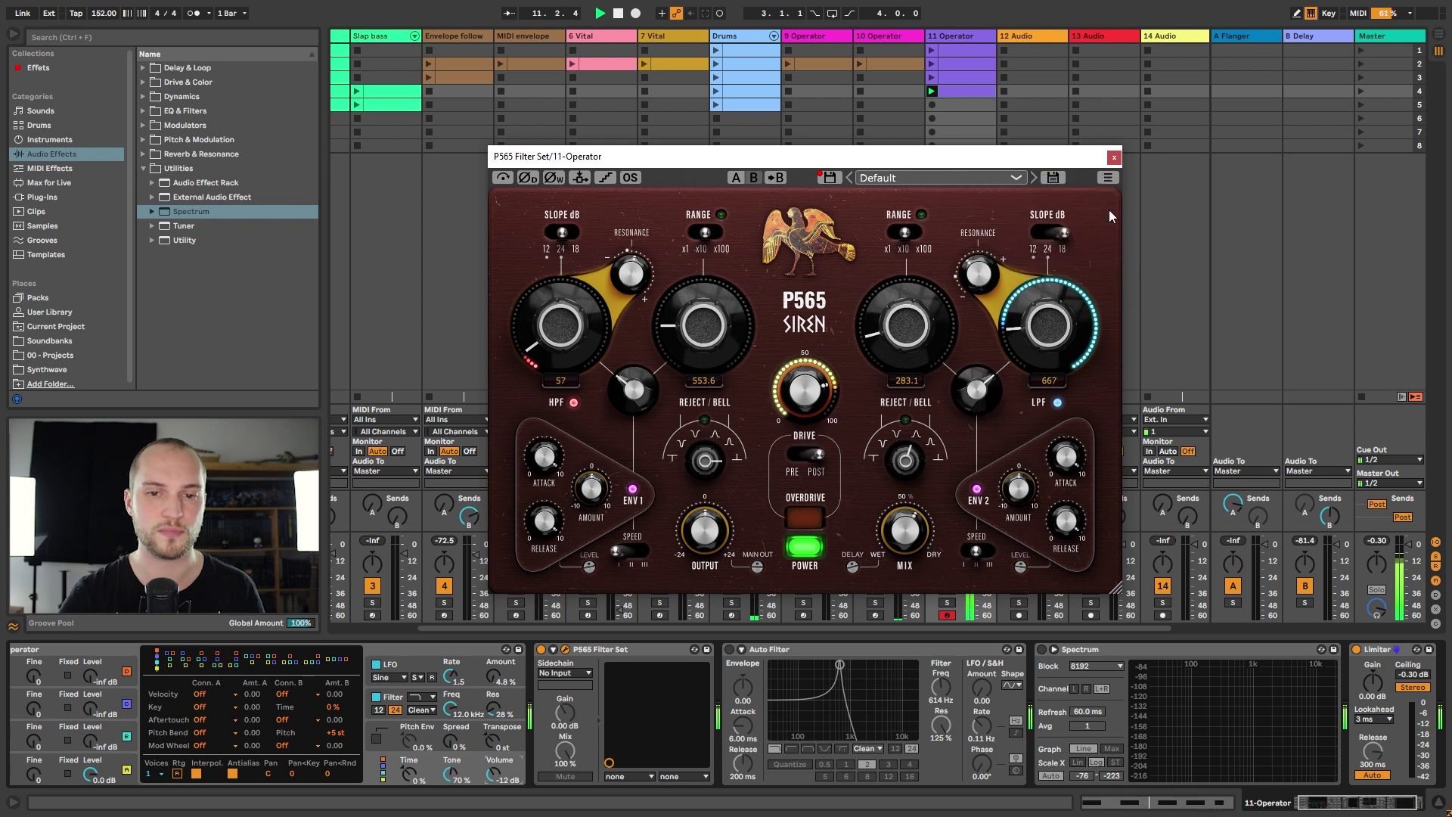